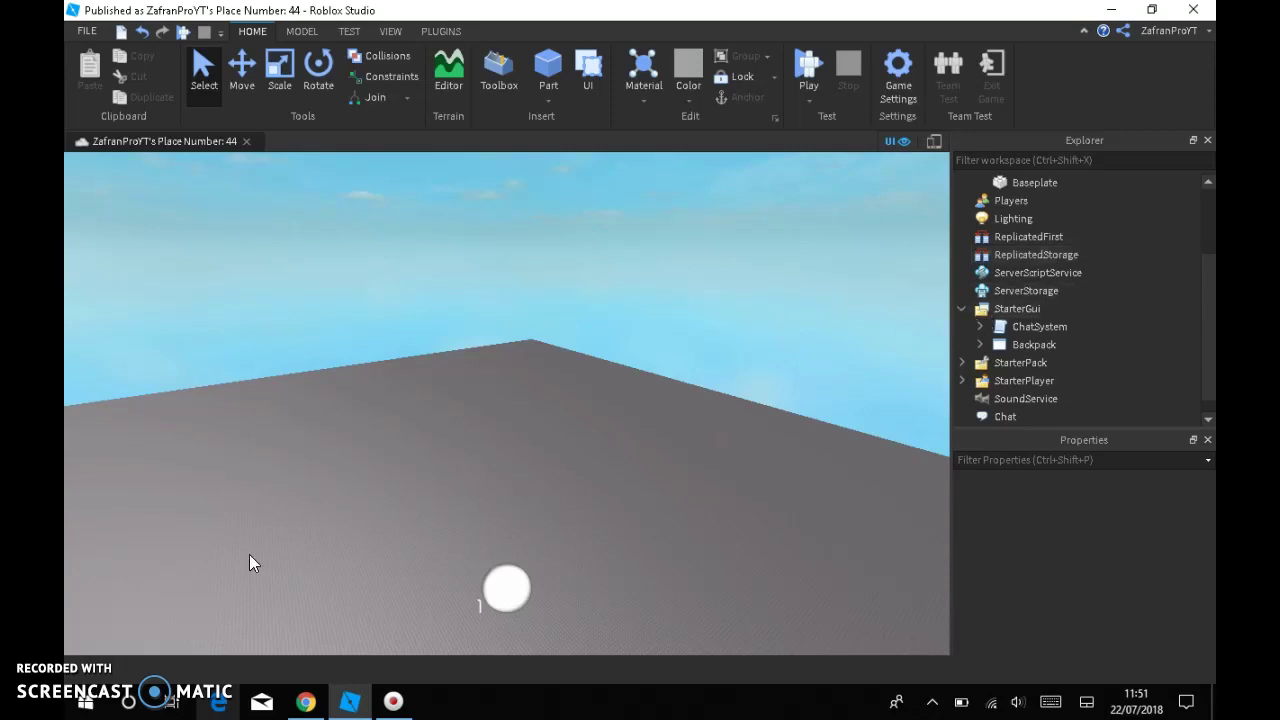
- Hide the Explorer and Properties panels from the VIEW tab, then show both again
{"action": "scroll", "coordinate": [732, 464], "scroll_direction": "up", "scroll_amount": 3}
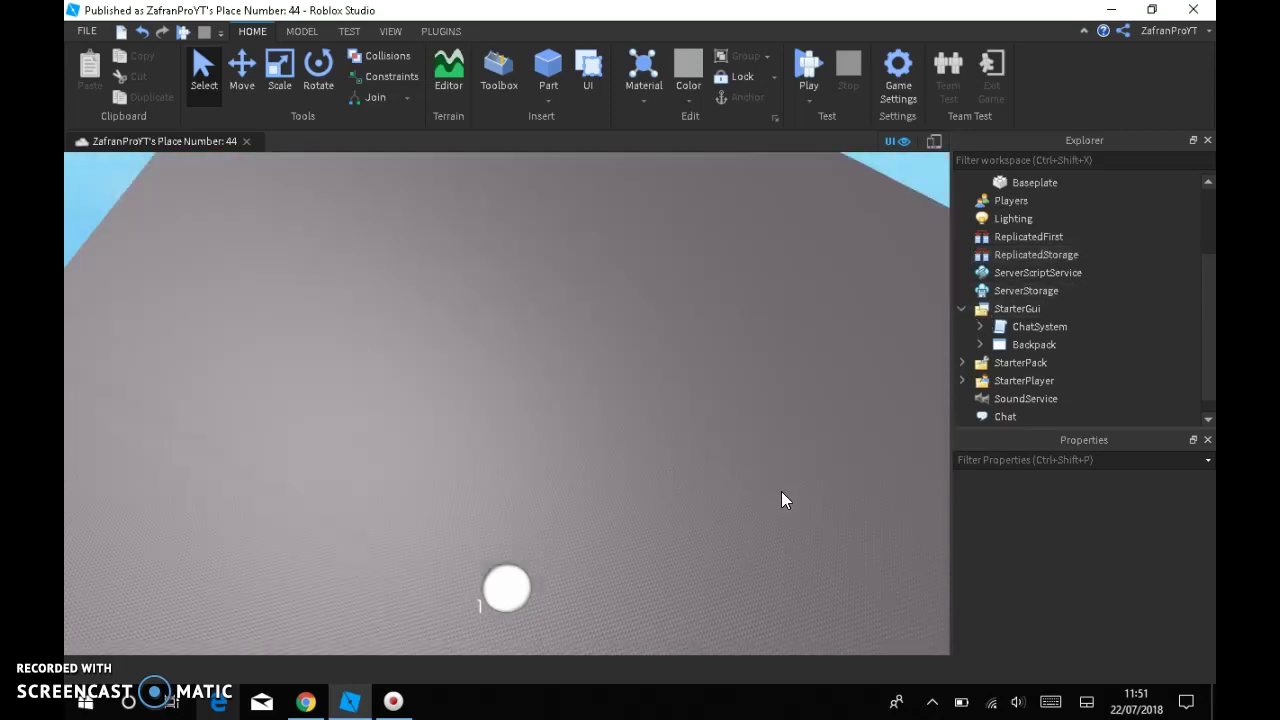
{"action": "scroll", "coordinate": [781, 491], "scroll_direction": "down", "scroll_amount": 4}
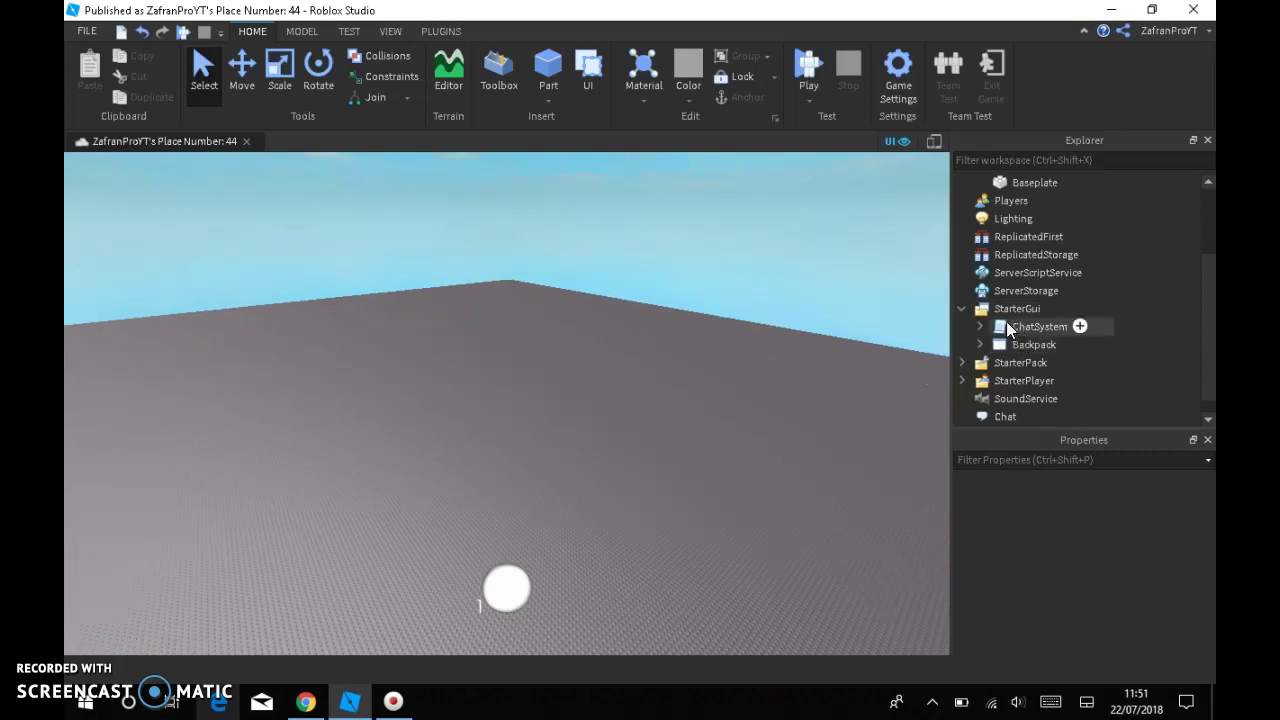
{"action": "left_click", "coordinate": [389, 31]}
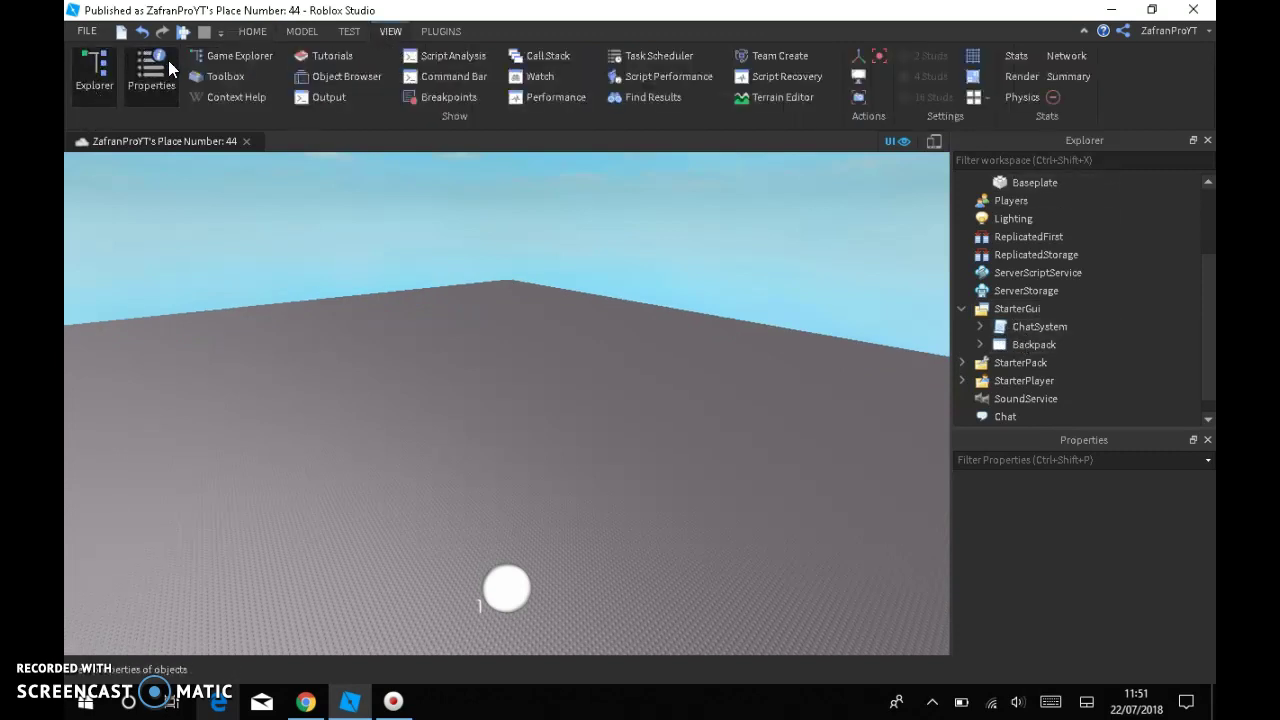
{"action": "left_click", "coordinate": [150, 72]}
{"action": "left_click", "coordinate": [108, 72]}
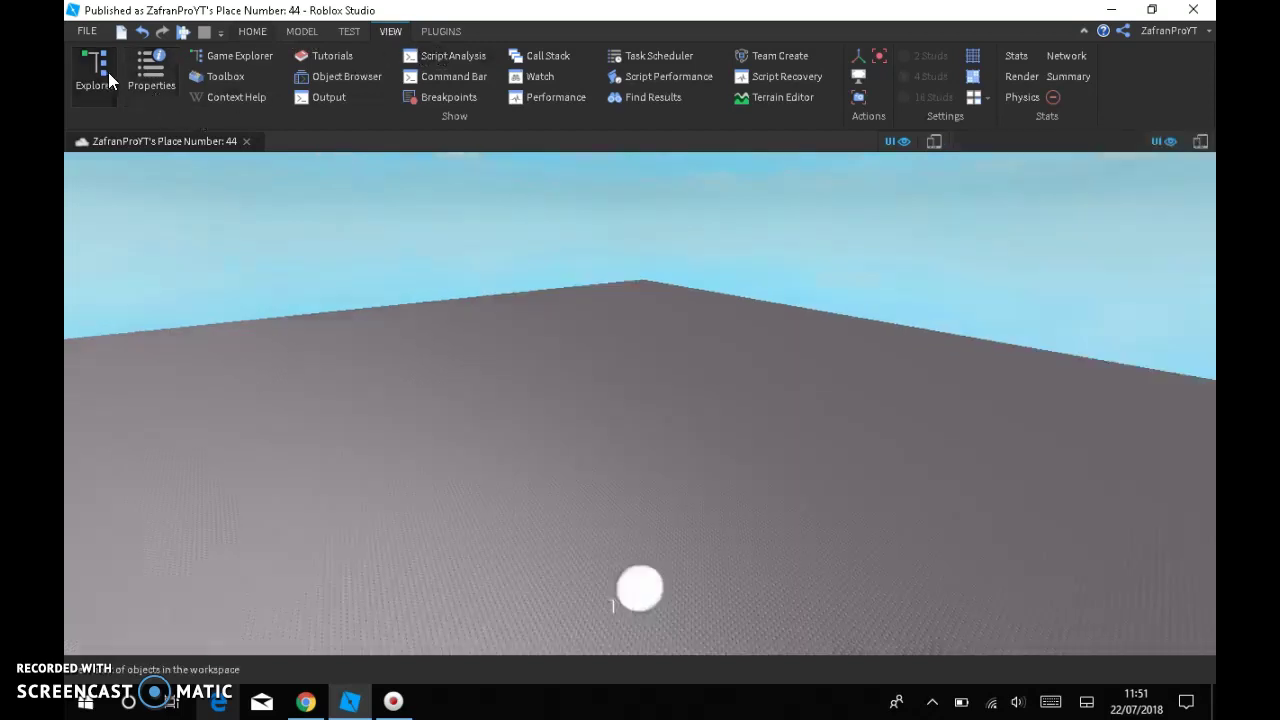
{"action": "left_click", "coordinate": [109, 71]}
{"action": "left_click", "coordinate": [150, 72]}
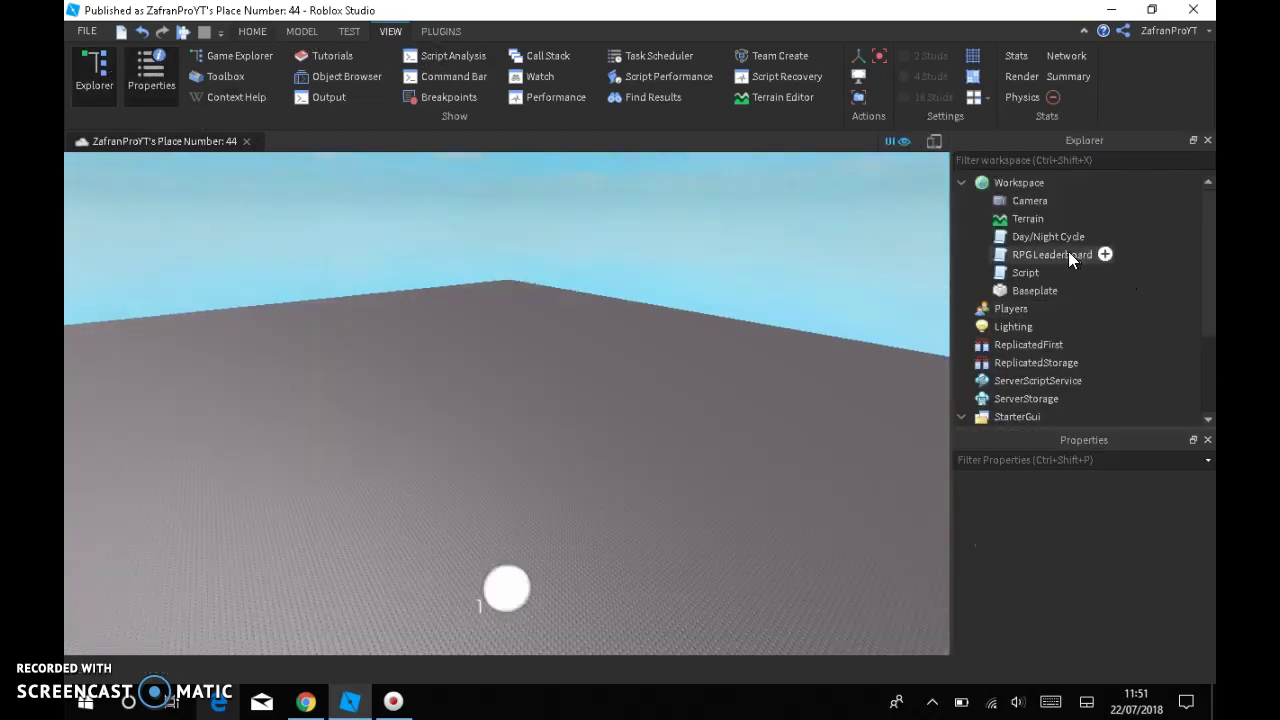
{"action": "scroll", "coordinate": [1050, 258], "scroll_direction": "down", "scroll_amount": 3}
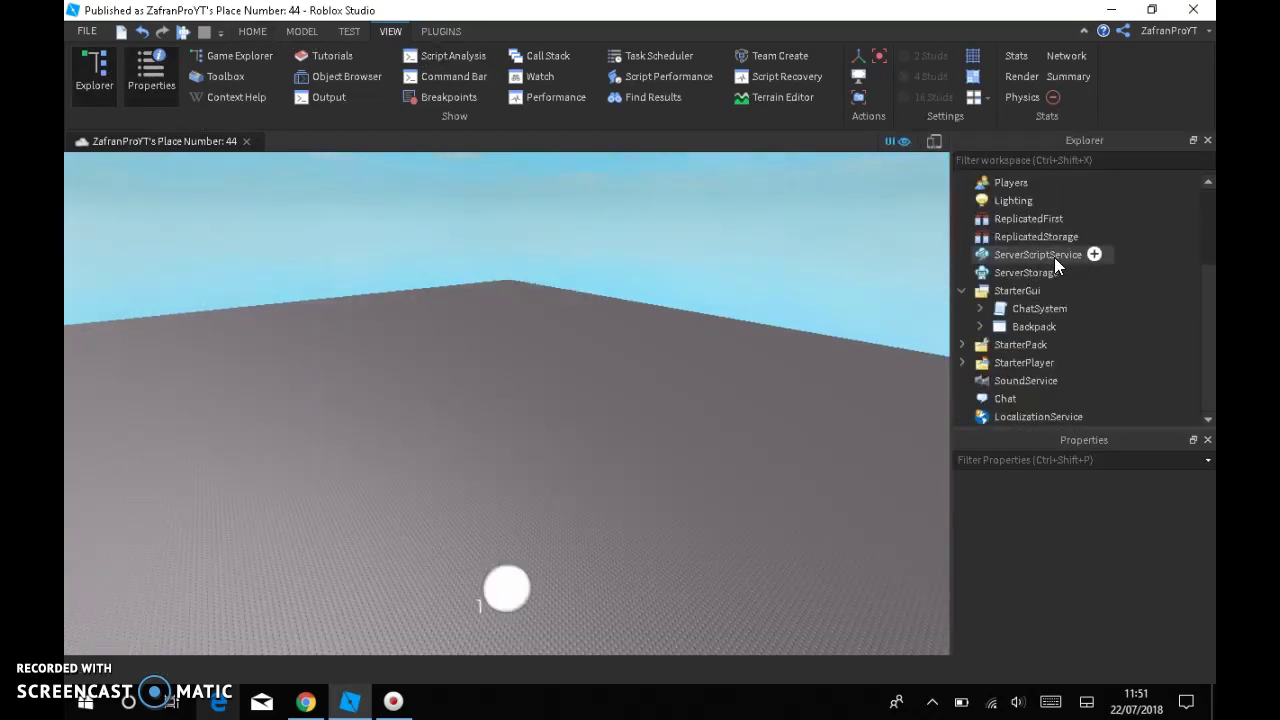
- Insert a ScreenGui under StarterGui
{"action": "left_click", "coordinate": [1010, 290]}
{"action": "right_click", "coordinate": [1010, 291]}
{"action": "mouse_move", "coordinate": [1080, 293]}
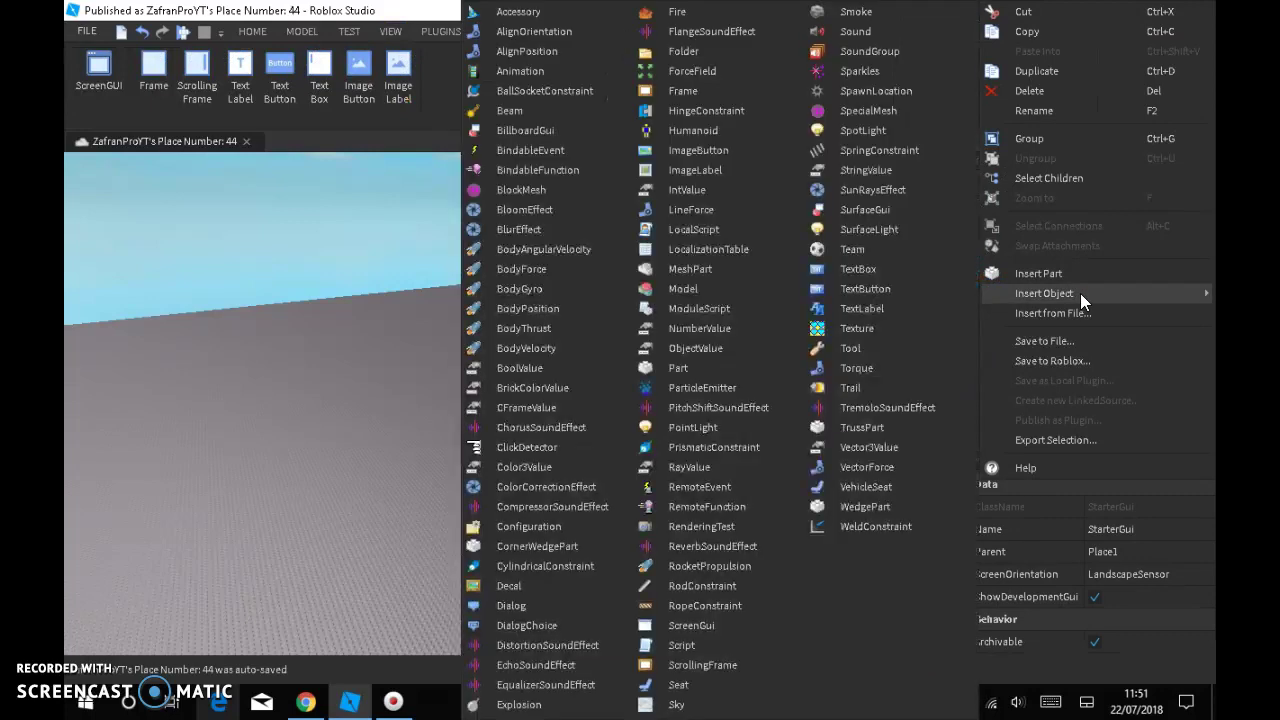
{"action": "left_click", "coordinate": [691, 625]}
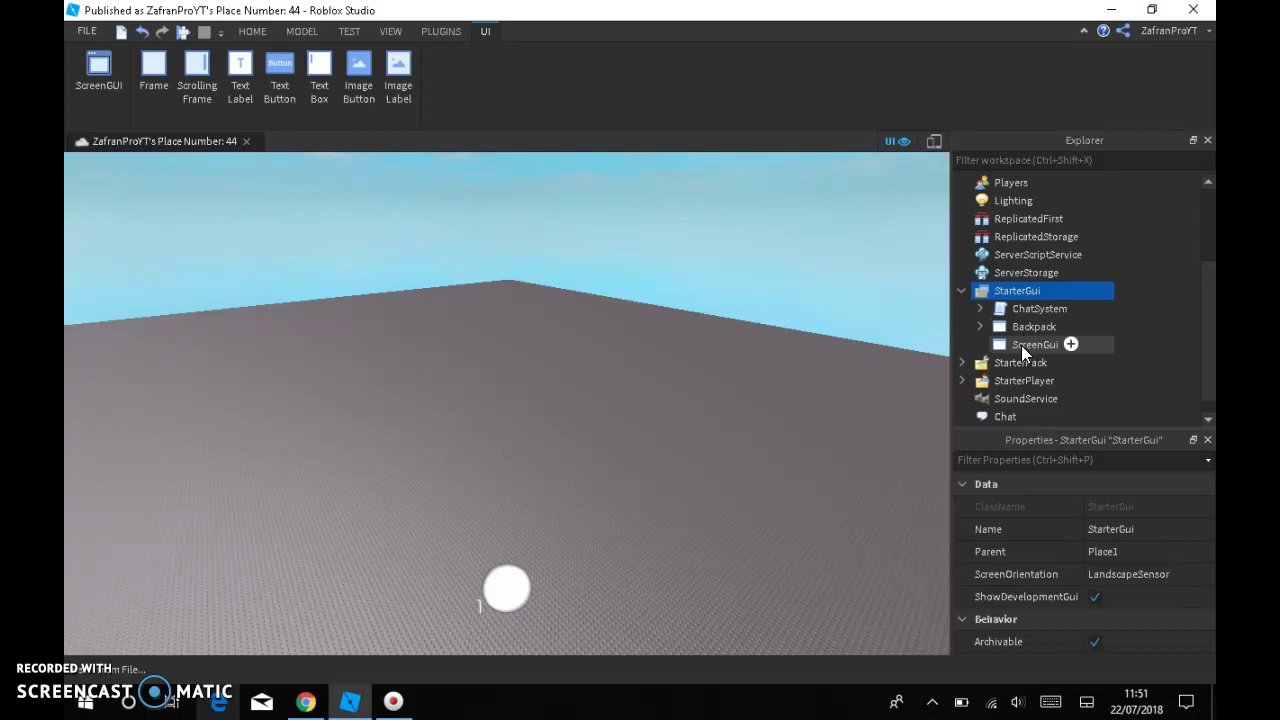
- Rename the new ScreenGui to 'CustomHealthBar'
{"action": "left_click", "coordinate": [1022, 344]}
{"action": "left_click", "coordinate": [1118, 641]}
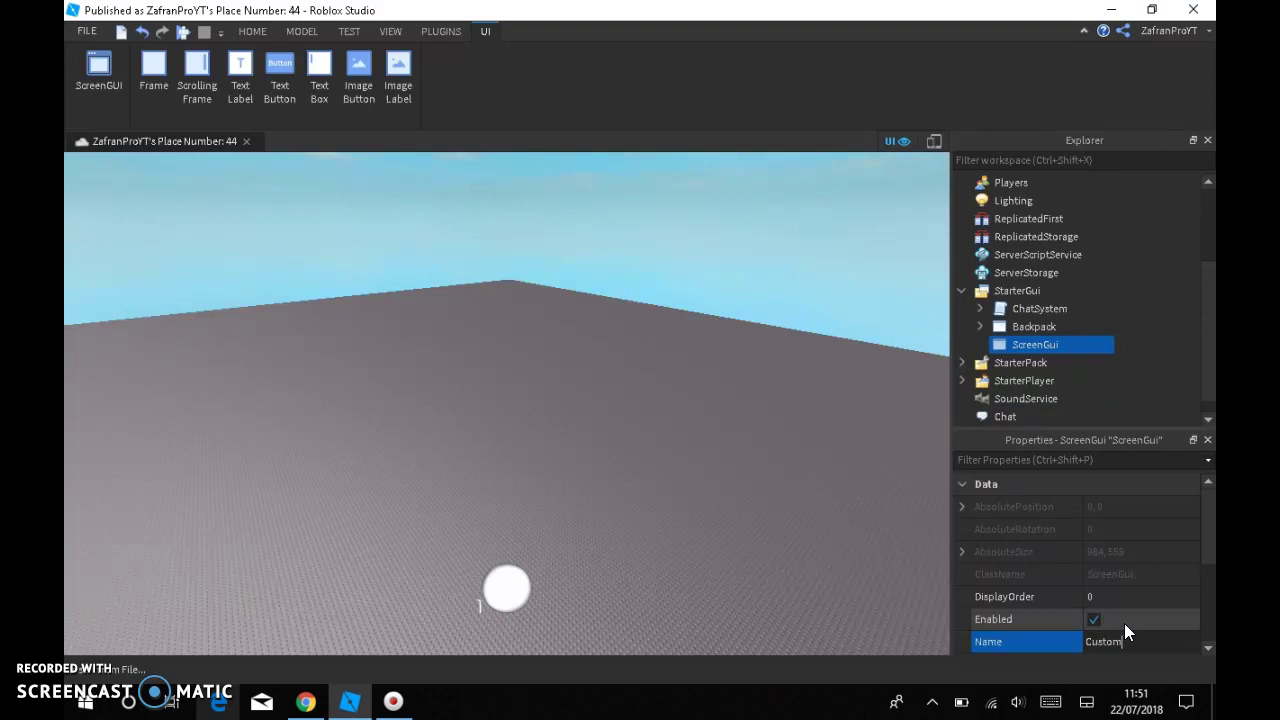
{"action": "type", "text": "CustomHealthBar"}
{"action": "key", "text": "Return"}
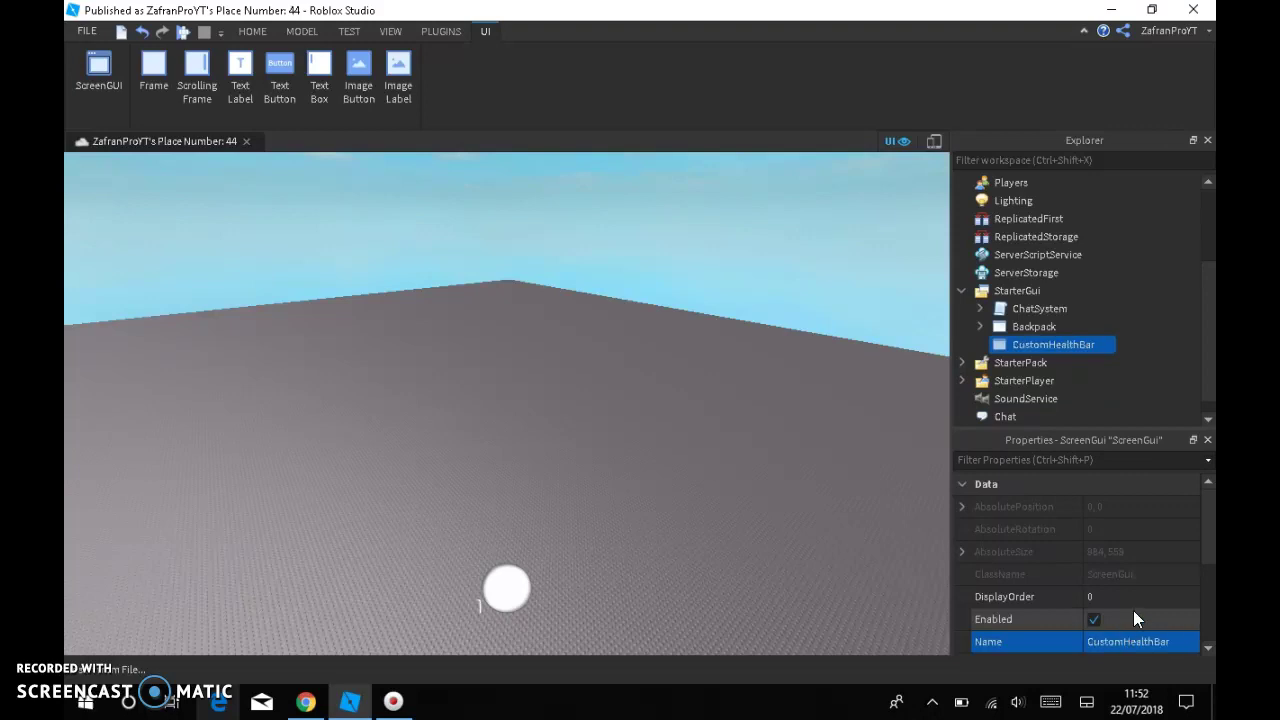
- Insert a Frame into CustomHealthBar
{"action": "right_click", "coordinate": [1003, 343]}
{"action": "mouse_move", "coordinate": [1046, 296]}
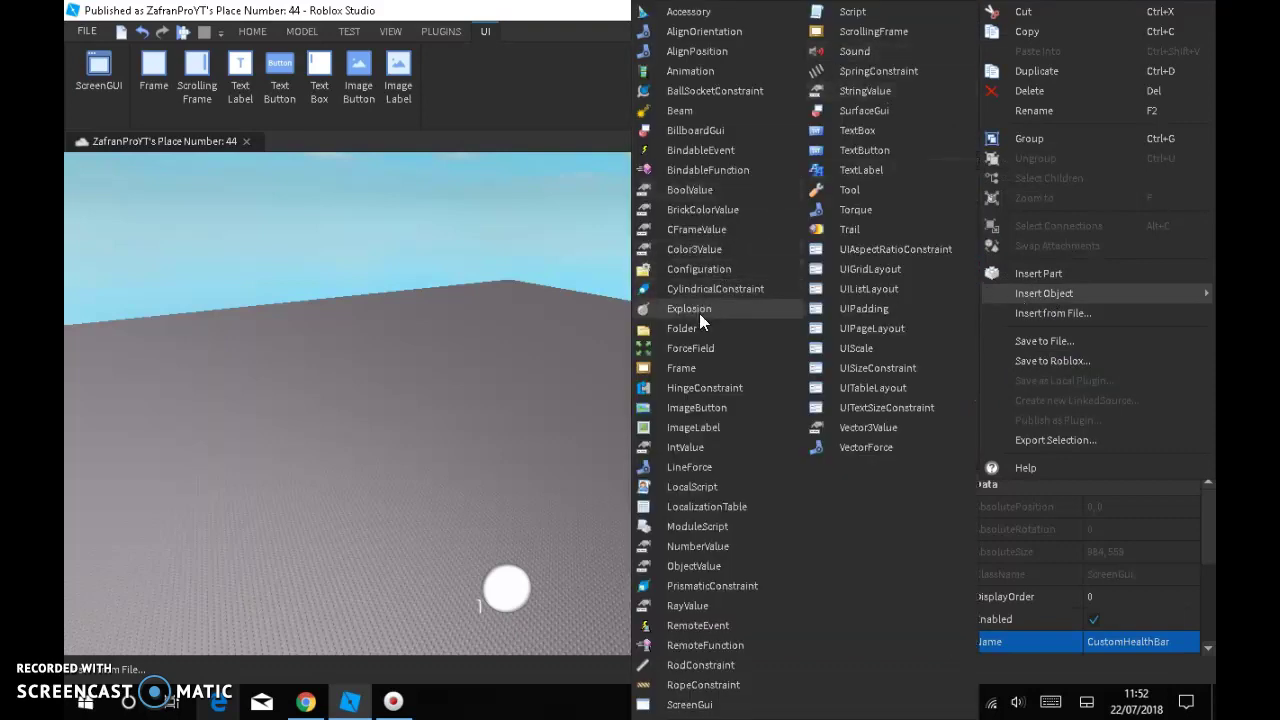
{"action": "left_click", "coordinate": [697, 370]}
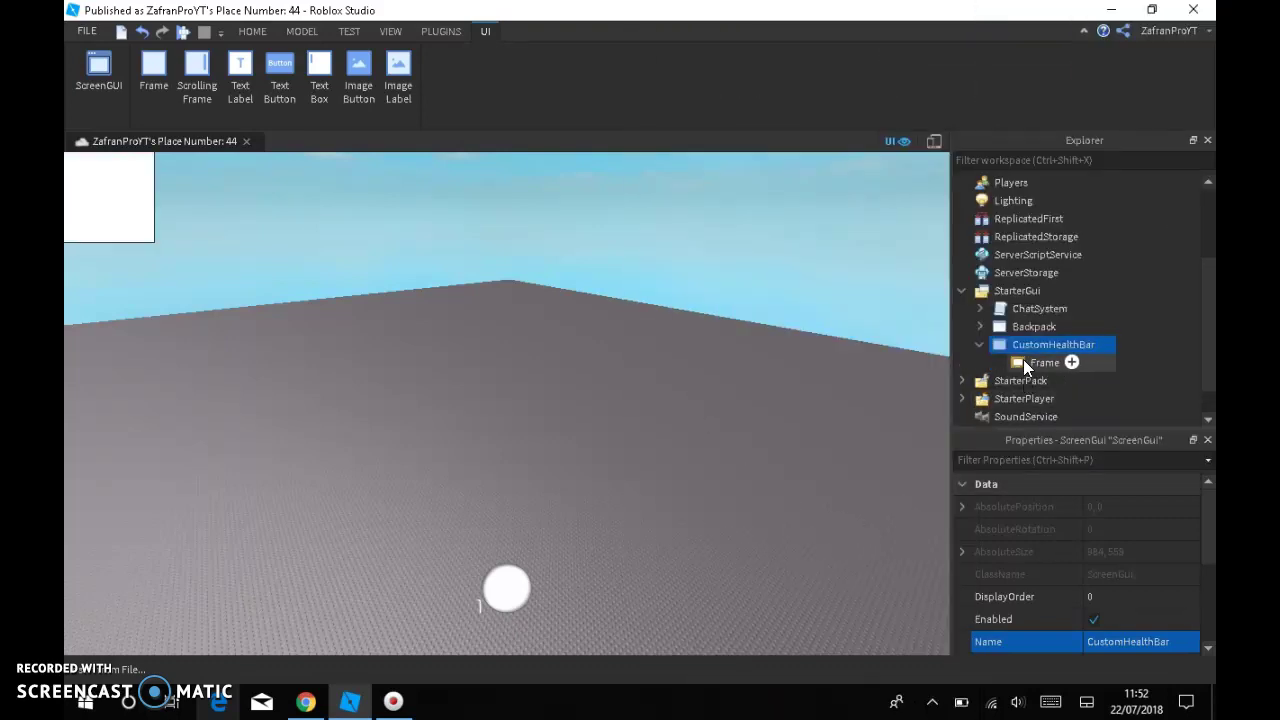
- Stretch the Frame into a 706 x 69 bar and move it right along the screen top
{"action": "left_click", "coordinate": [140, 218]}
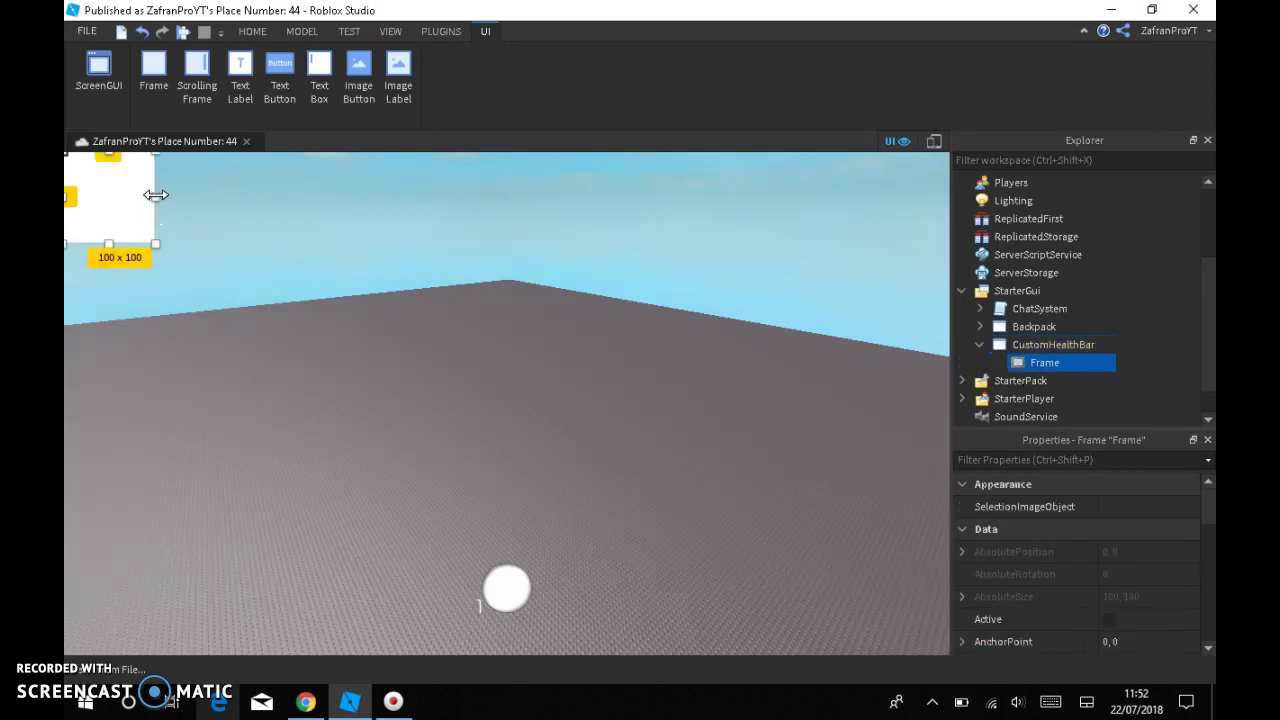
{"action": "left_click_drag", "start_coordinate": [155, 197], "coordinate": [700, 200]}
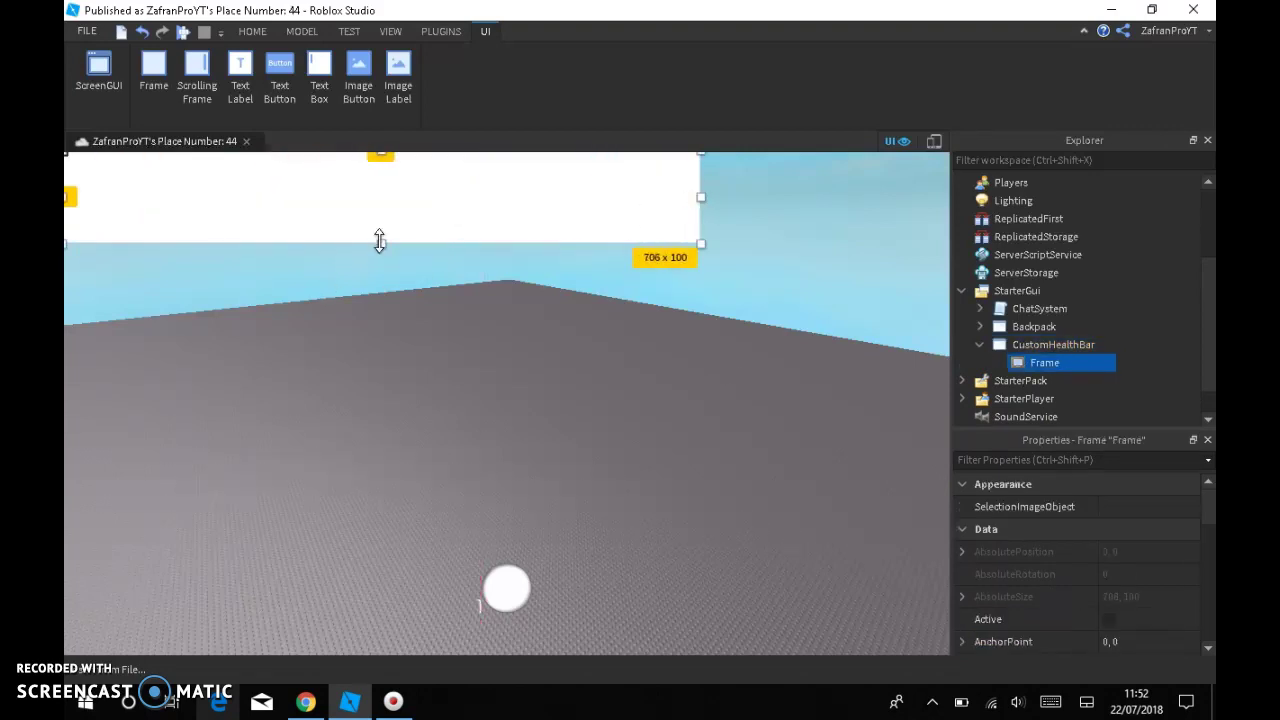
{"action": "left_click_drag", "start_coordinate": [385, 240], "coordinate": [393, 215]}
{"action": "left_click_drag", "start_coordinate": [440, 177], "coordinate": [586, 177]}
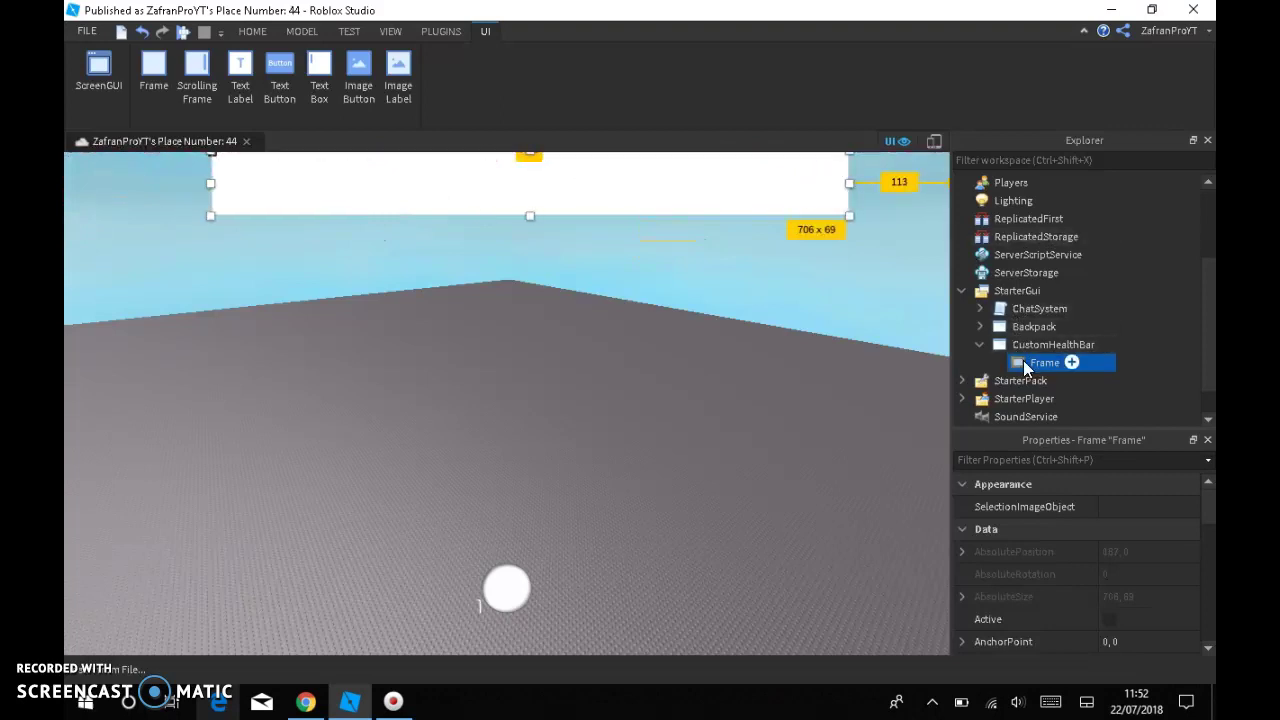
{"action": "scroll", "coordinate": [1149, 499], "scroll_direction": "down", "scroll_amount": 5}
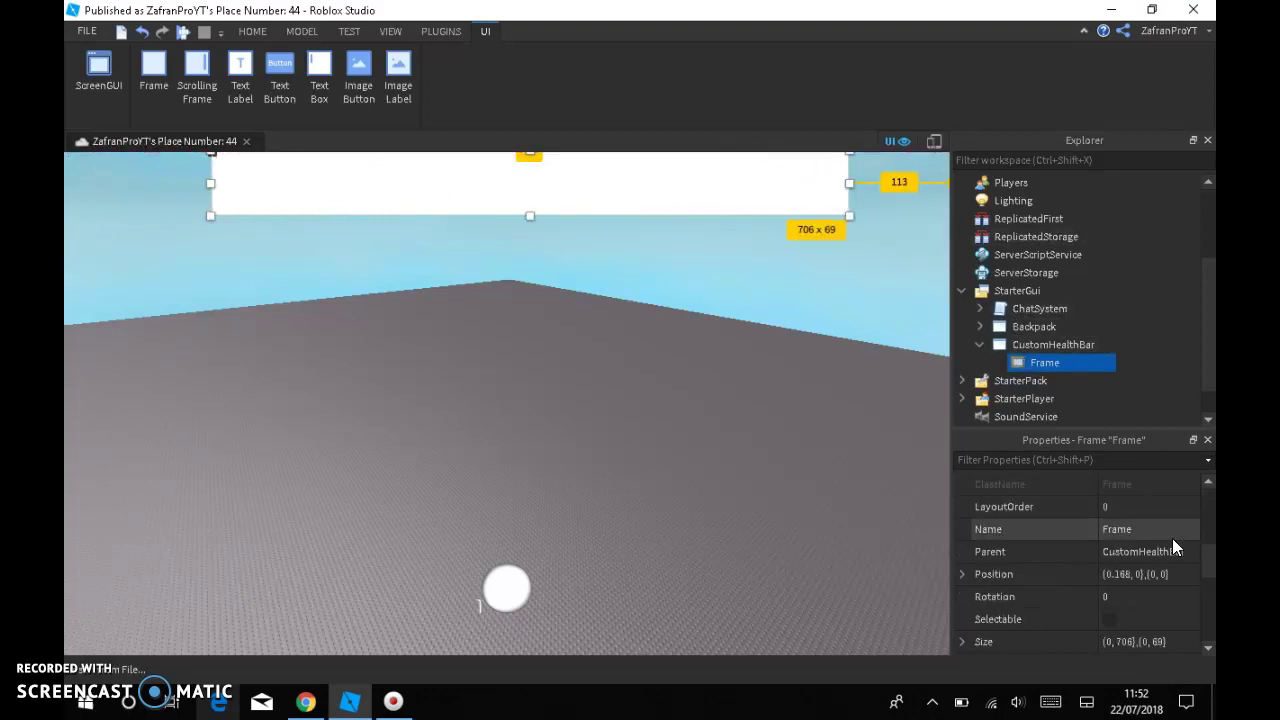
{"action": "scroll", "coordinate": [1160, 590], "scroll_direction": "down", "scroll_amount": 2}
{"action": "scroll", "coordinate": [1110, 563], "scroll_direction": "up", "scroll_amount": 3}
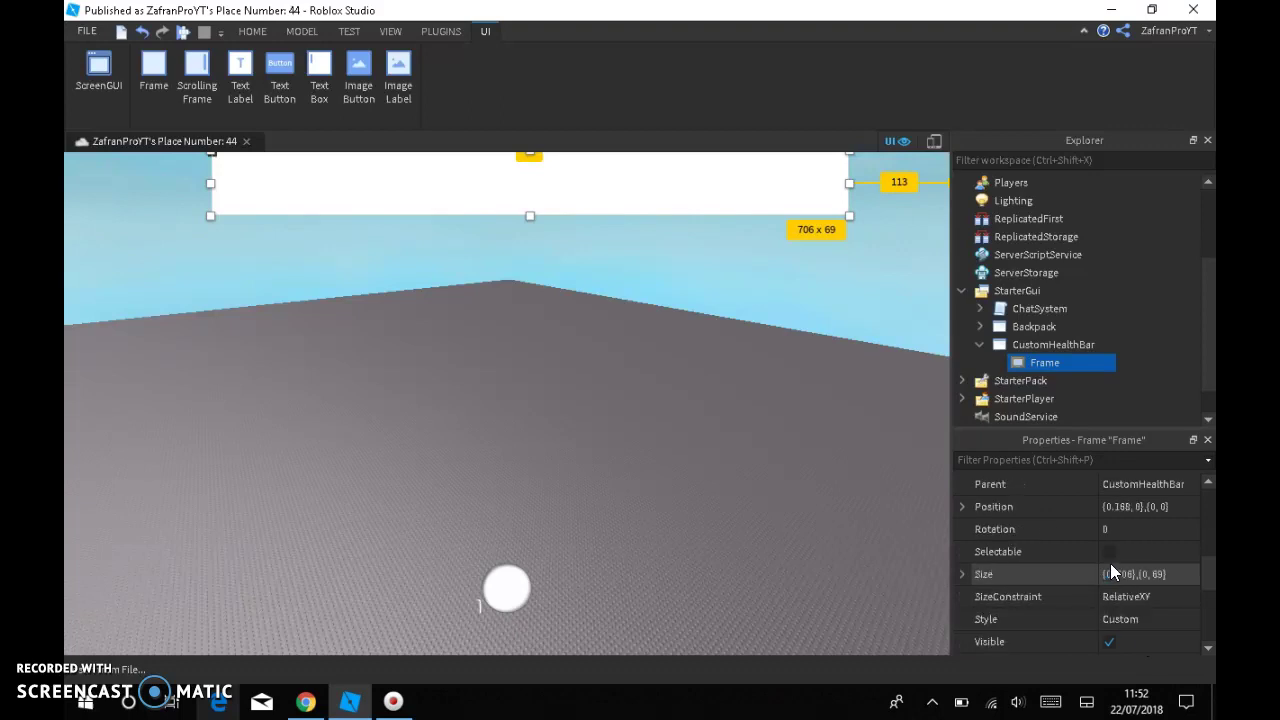
- Rename the Frame to HP
{"action": "left_click", "coordinate": [1118, 529]}
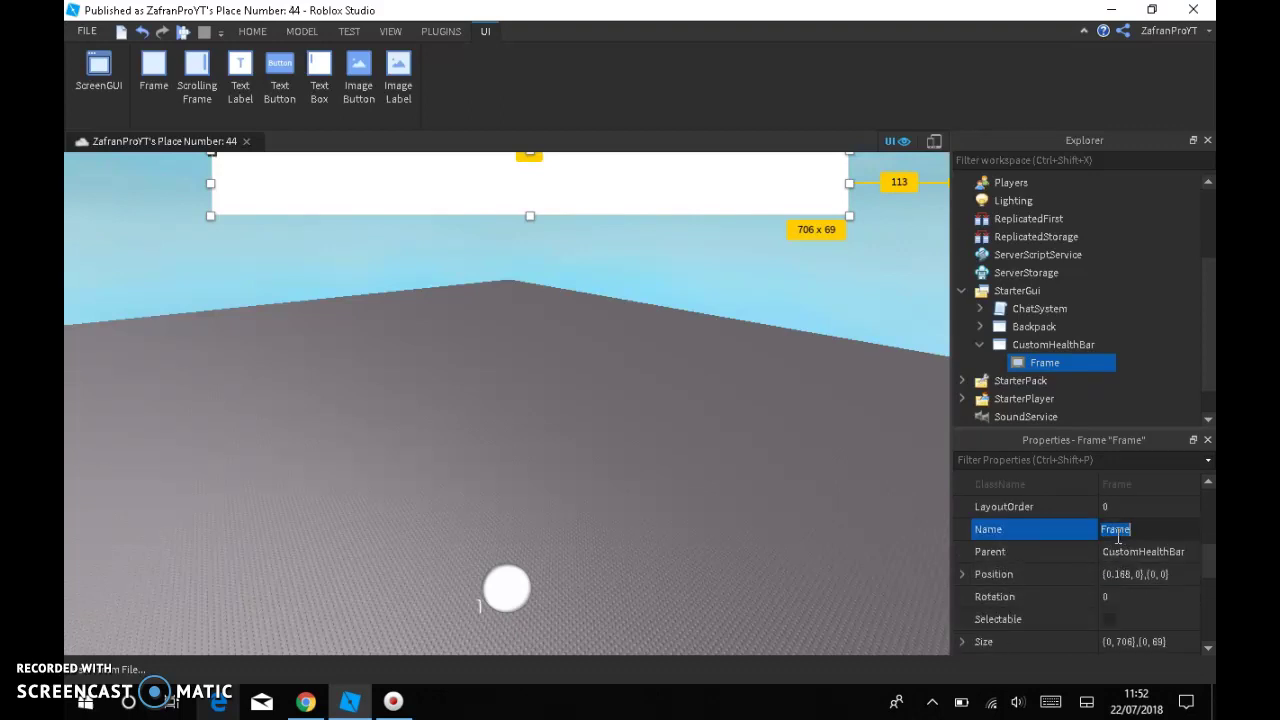
{"action": "type", "text": "HP"}
{"action": "key", "text": "Return"}
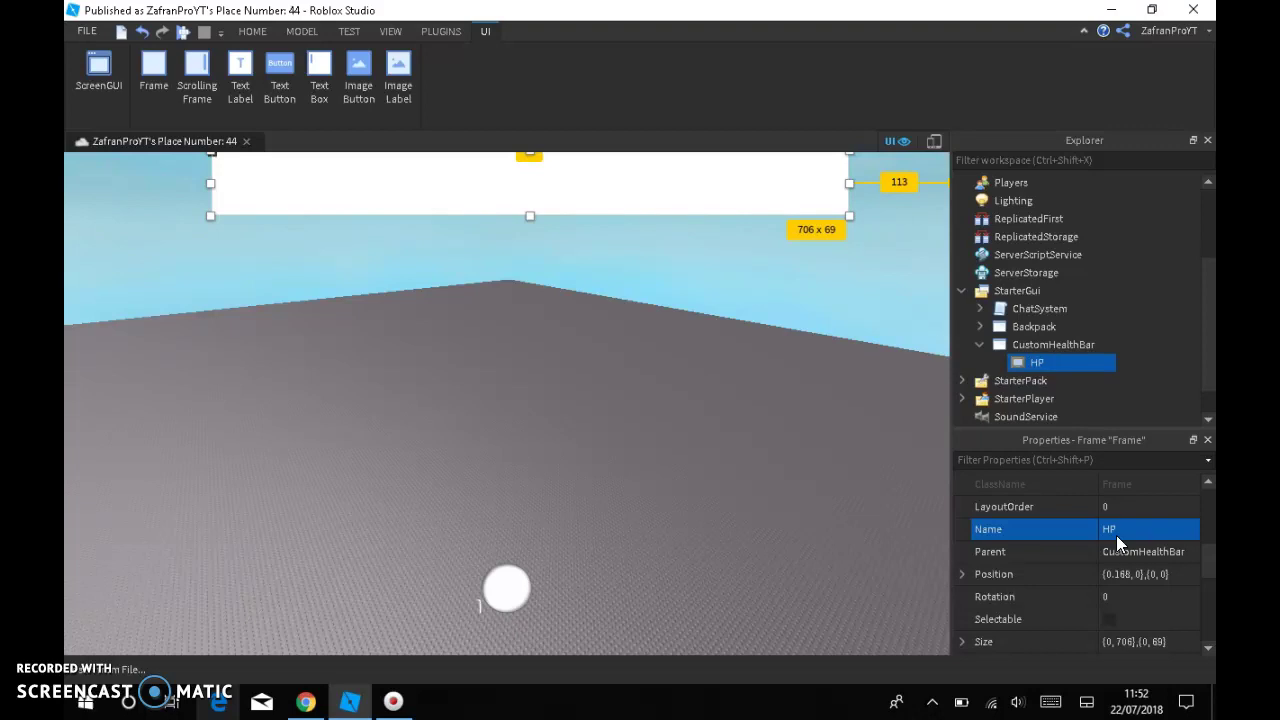
{"action": "scroll", "coordinate": [1111, 521], "scroll_direction": "up", "scroll_amount": 3}
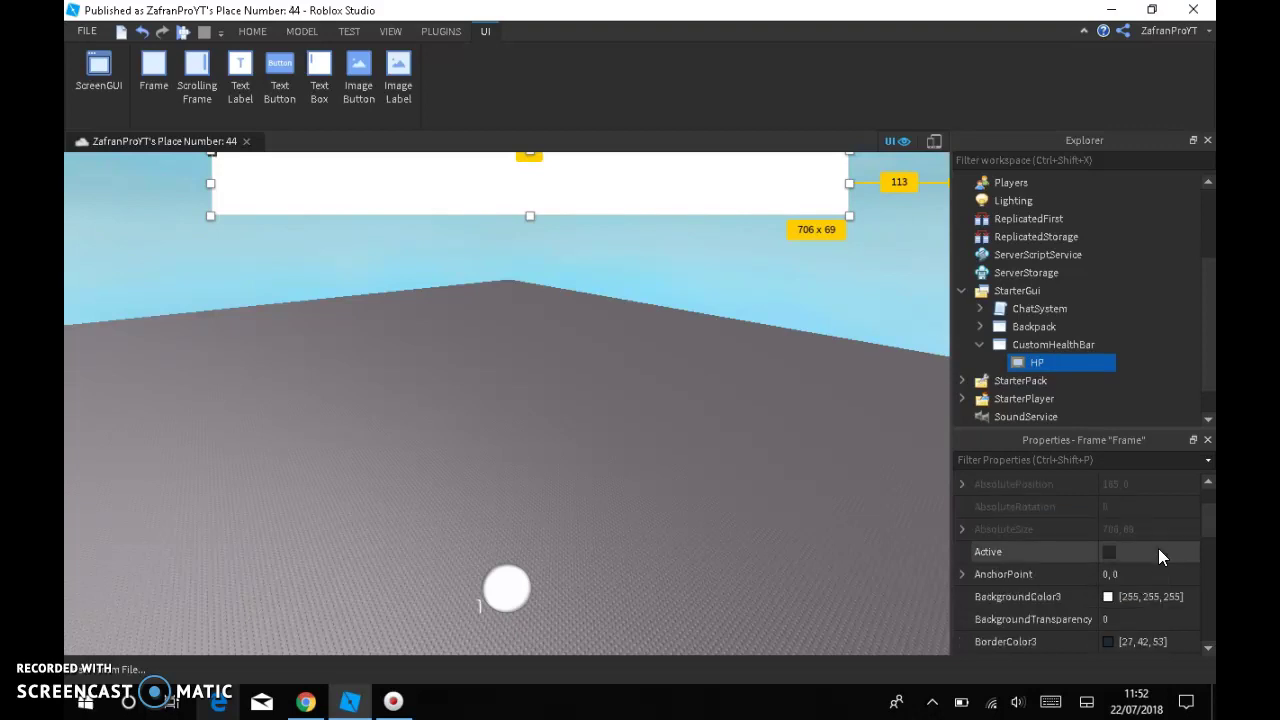
- Make HP dark red (118, 4, 4) and shrink it to 625 x 44
{"action": "left_click", "coordinate": [1110, 597]}
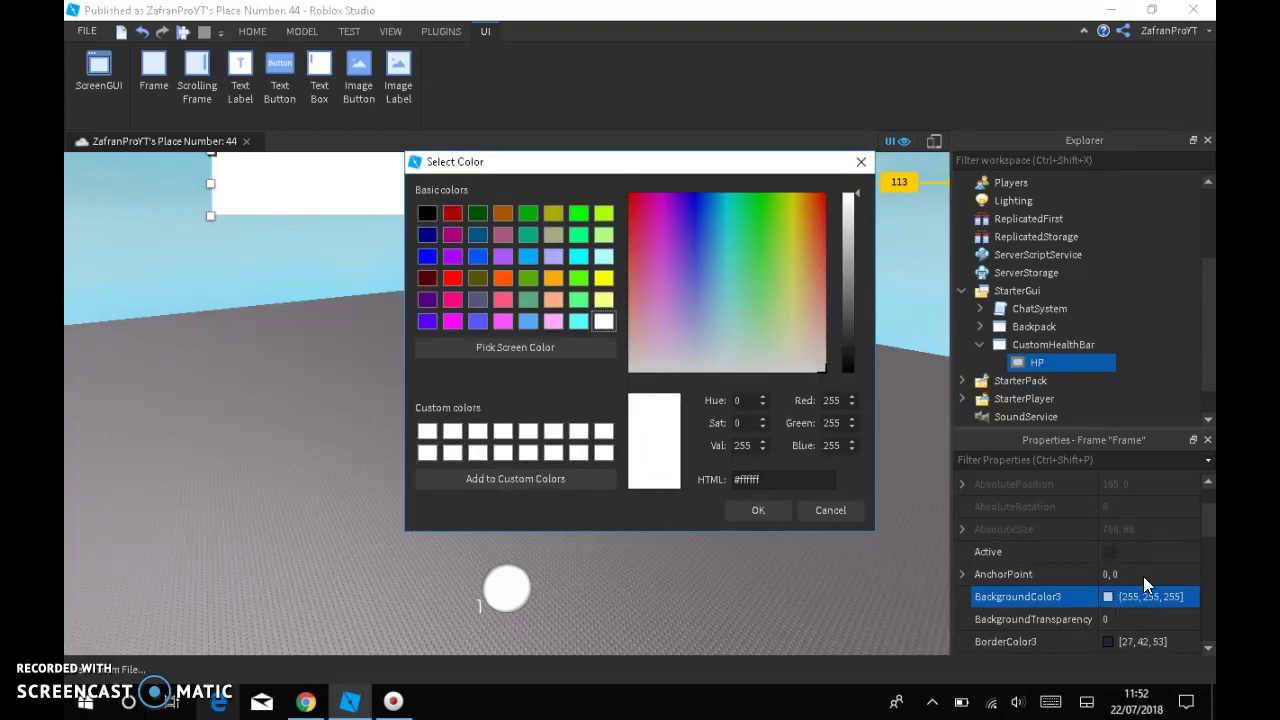
{"action": "left_click", "coordinate": [821, 200]}
{"action": "left_click_drag", "start_coordinate": [849, 200], "coordinate": [851, 287]}
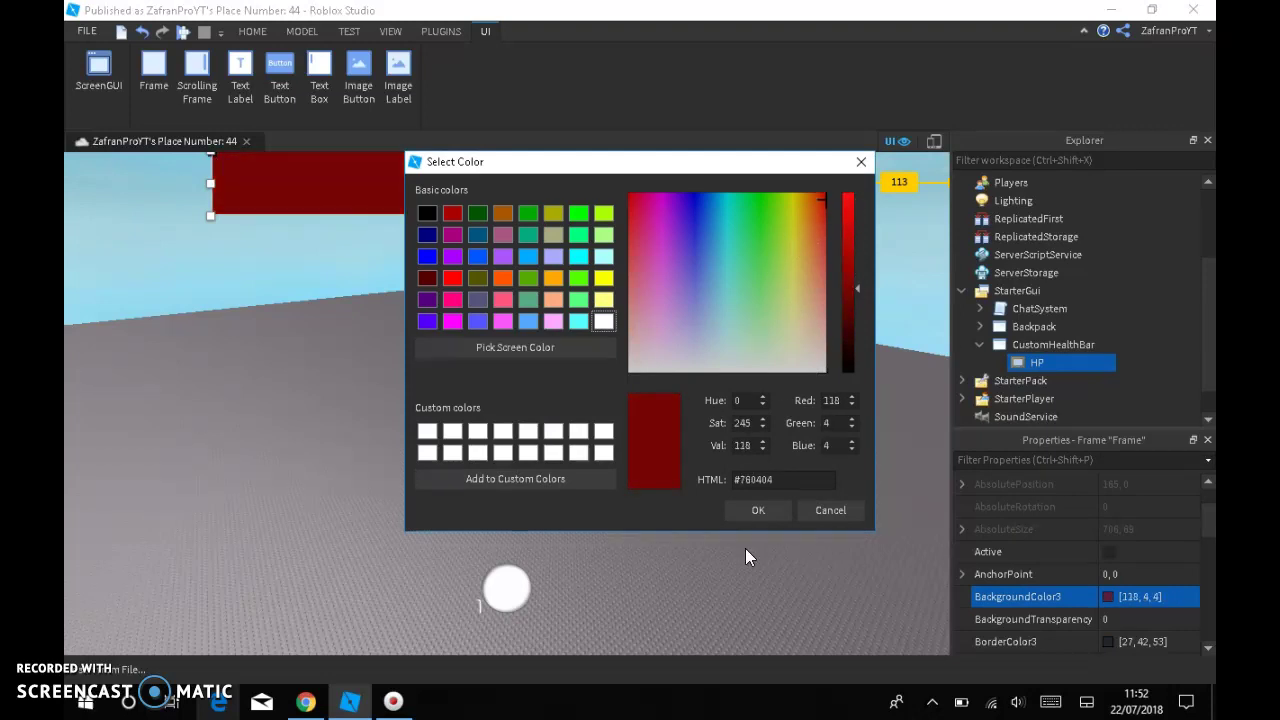
{"action": "left_click", "coordinate": [758, 512]}
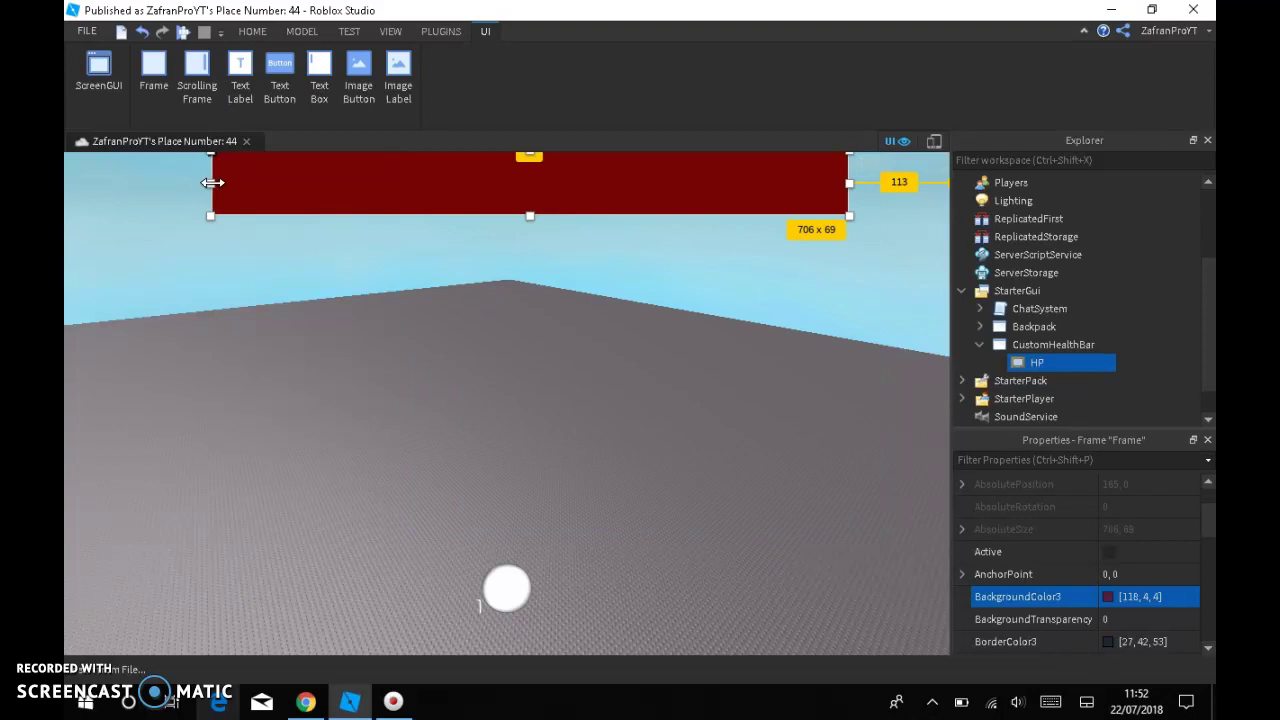
{"action": "left_click_drag", "start_coordinate": [210, 188], "coordinate": [285, 193]}
{"action": "left_click_drag", "start_coordinate": [567, 215], "coordinate": [563, 193]}
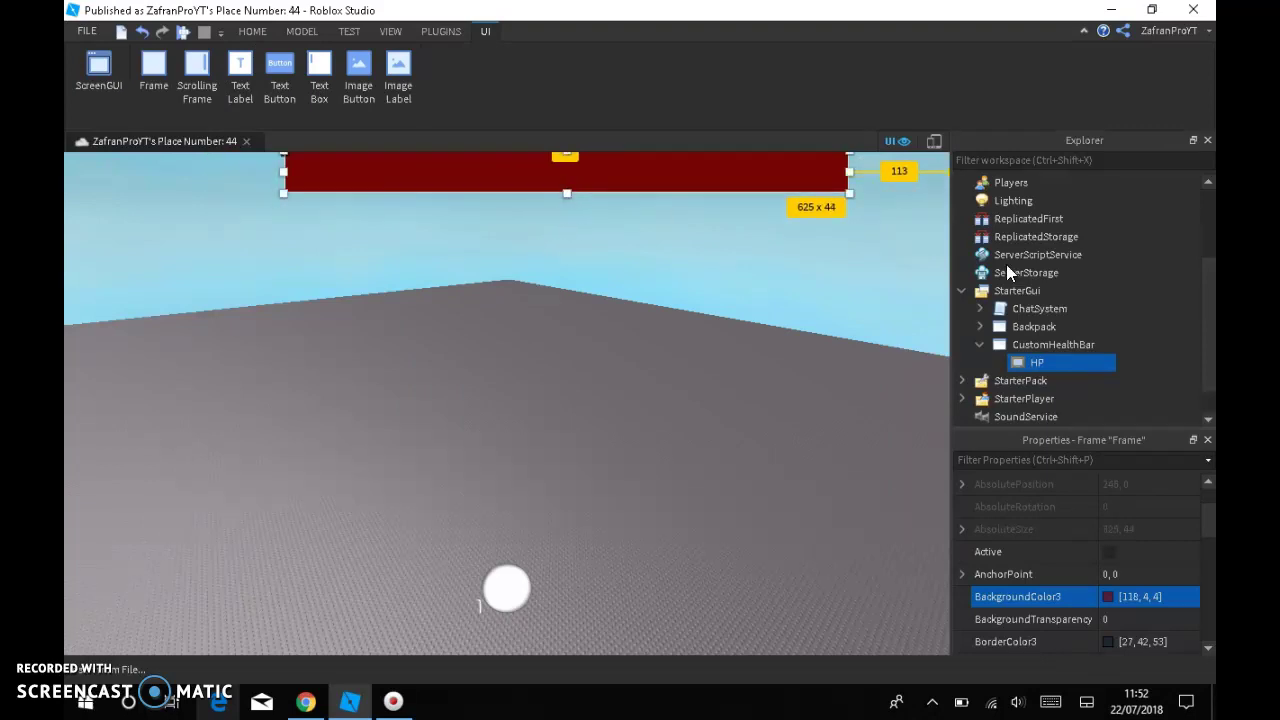
- Insert a white Frame inside HP and size it 298 x 44 over the bar's left part
{"action": "right_click", "coordinate": [1032, 365]}
{"action": "mouse_move", "coordinate": [1036, 296]}
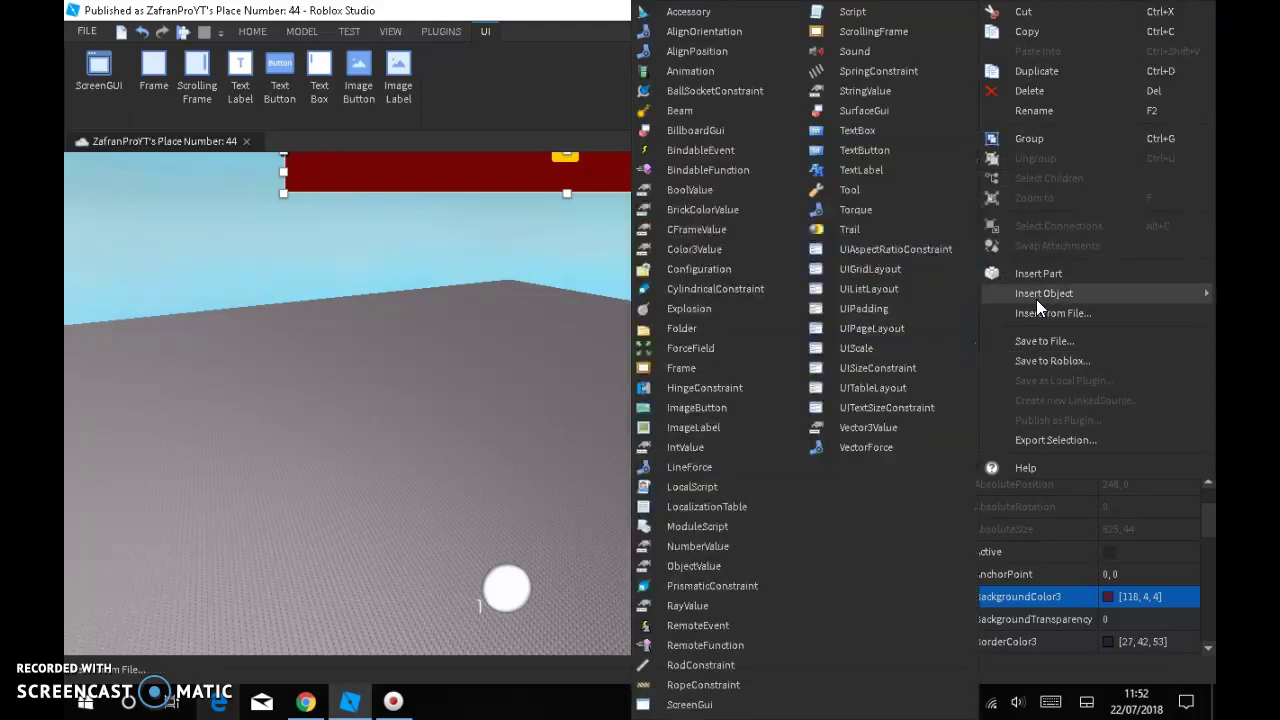
{"action": "left_click", "coordinate": [724, 368]}
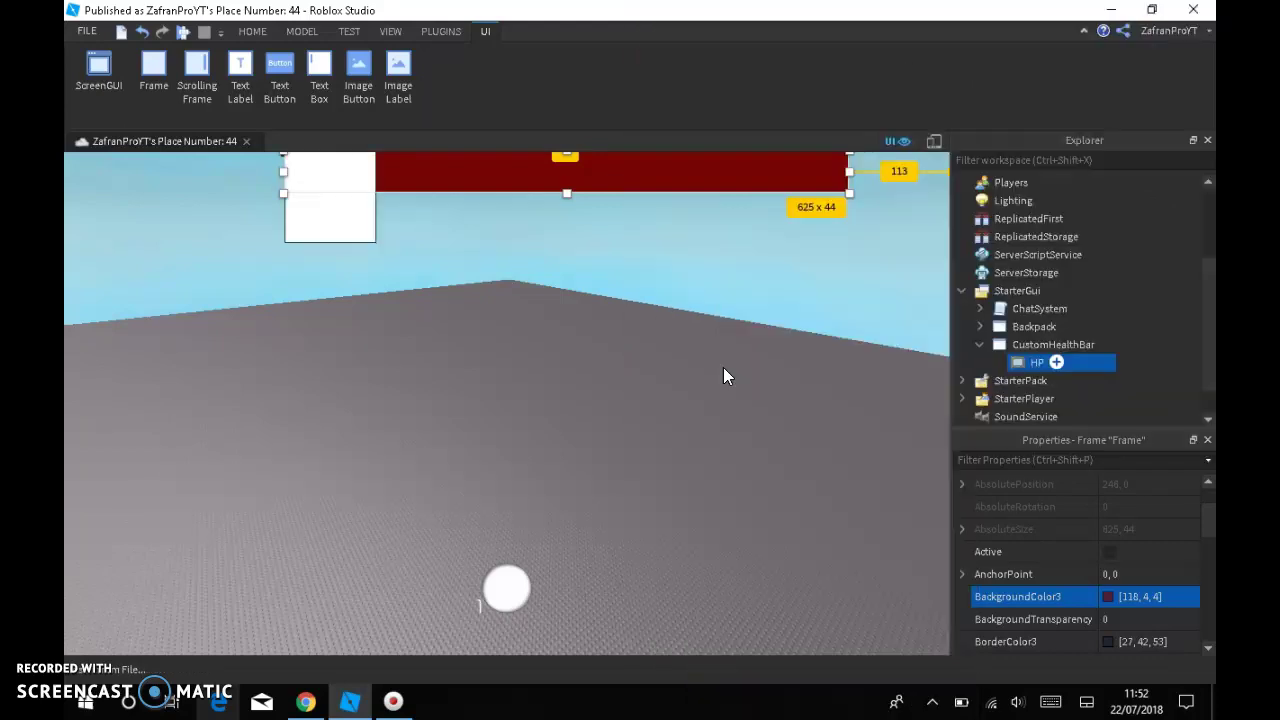
{"action": "left_click", "coordinate": [352, 218]}
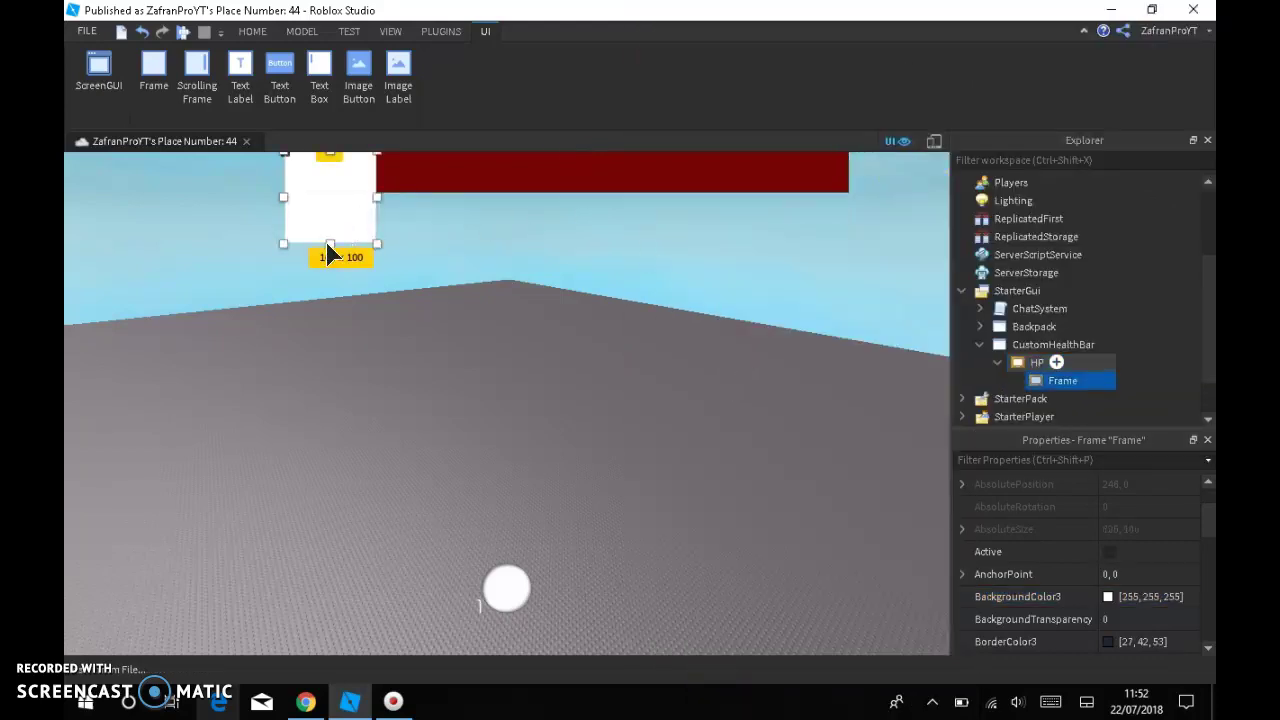
{"action": "left_click_drag", "start_coordinate": [329, 244], "coordinate": [556, 166]}
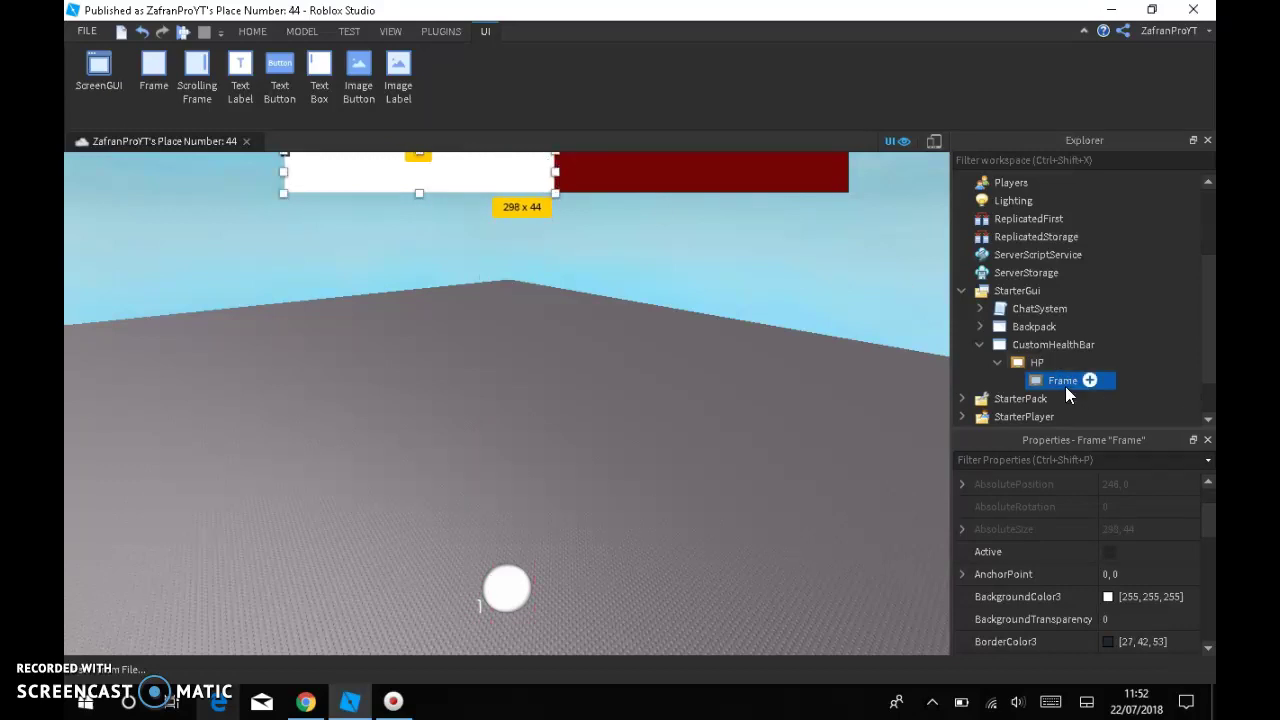
- Rename the inner Frame to Health
{"action": "scroll", "coordinate": [1143, 552], "scroll_direction": "down", "scroll_amount": 5}
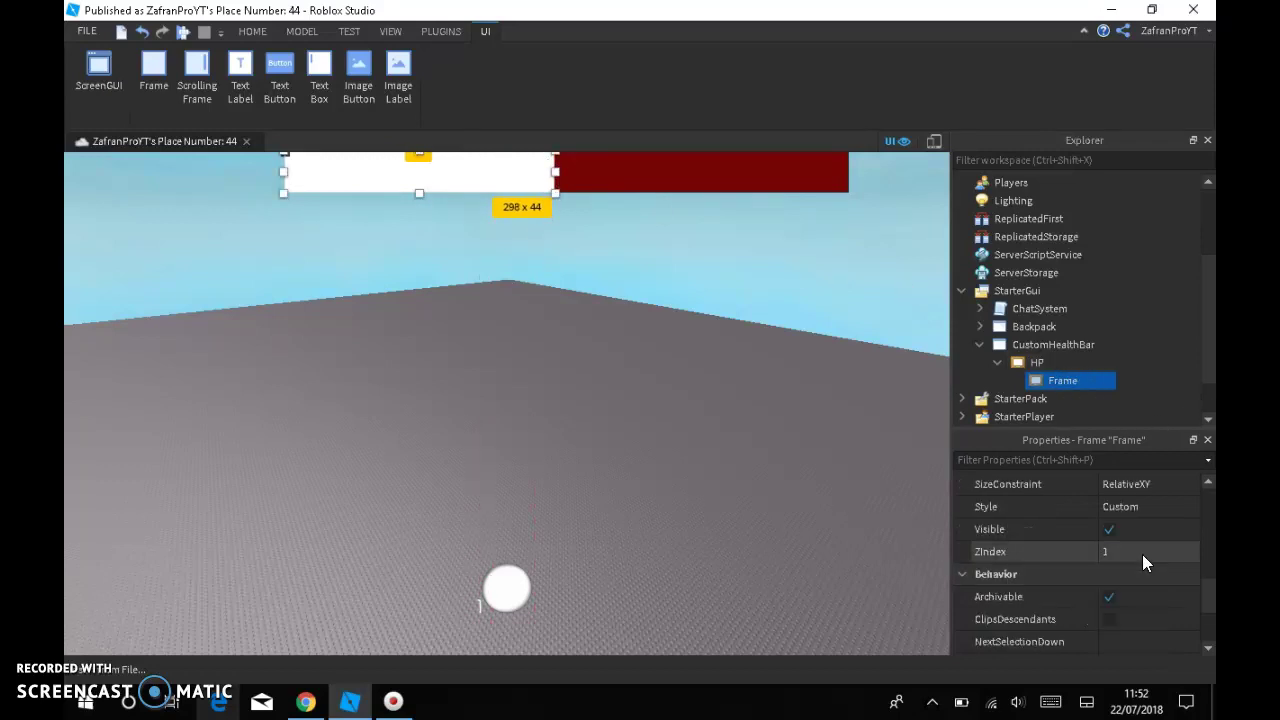
{"action": "scroll", "coordinate": [1136, 564], "scroll_direction": "up", "scroll_amount": 3}
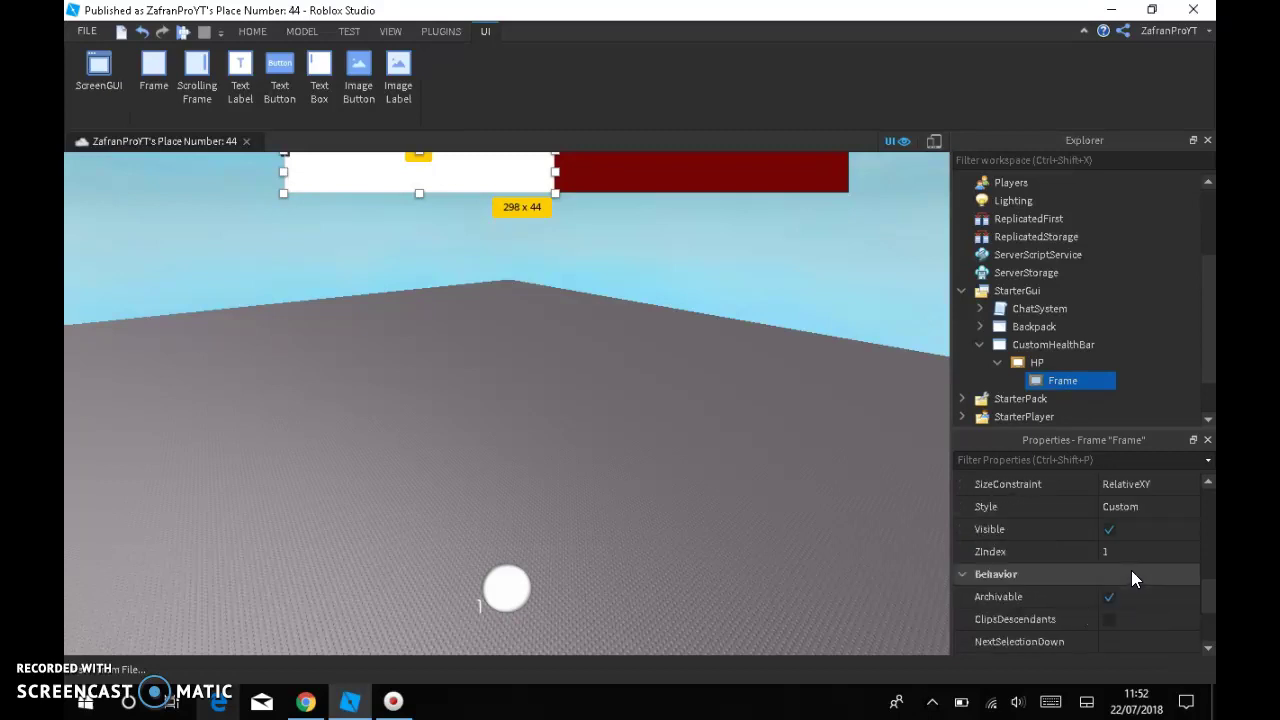
{"action": "scroll", "coordinate": [1127, 545], "scroll_direction": "up", "scroll_amount": 3}
{"action": "left_click", "coordinate": [1114, 484]}
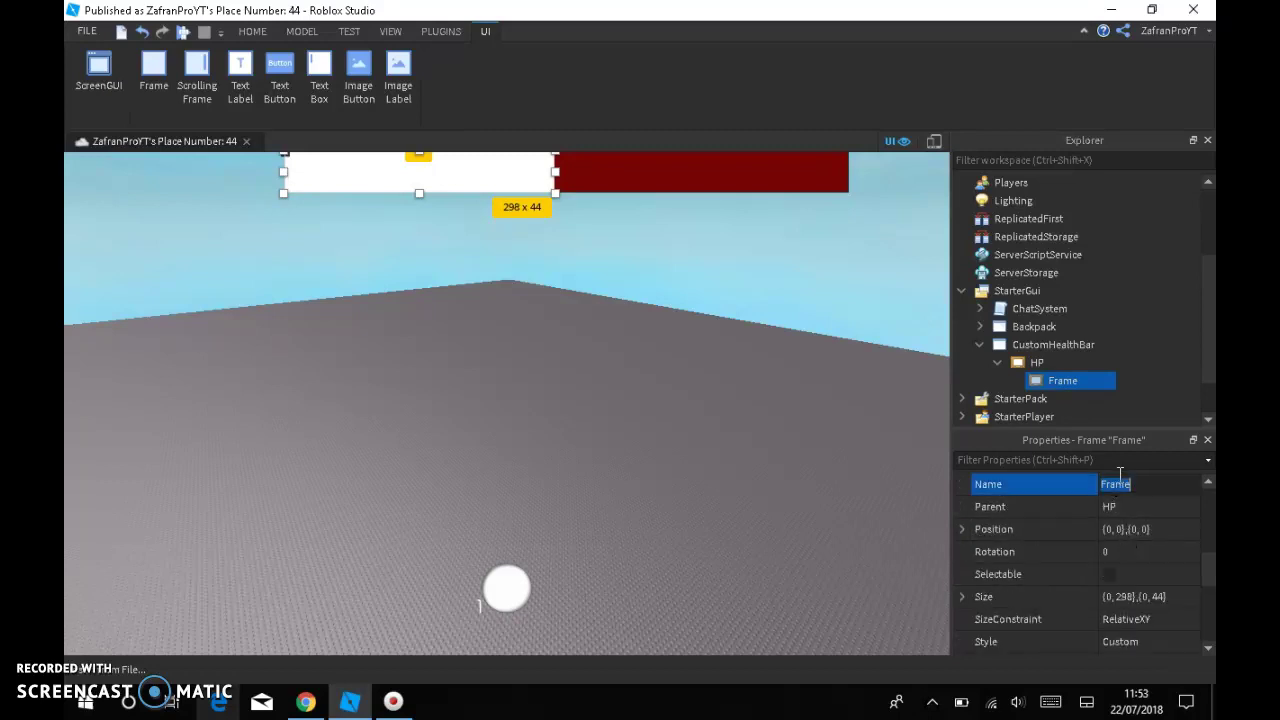
{"action": "type", "text": "Heal"}
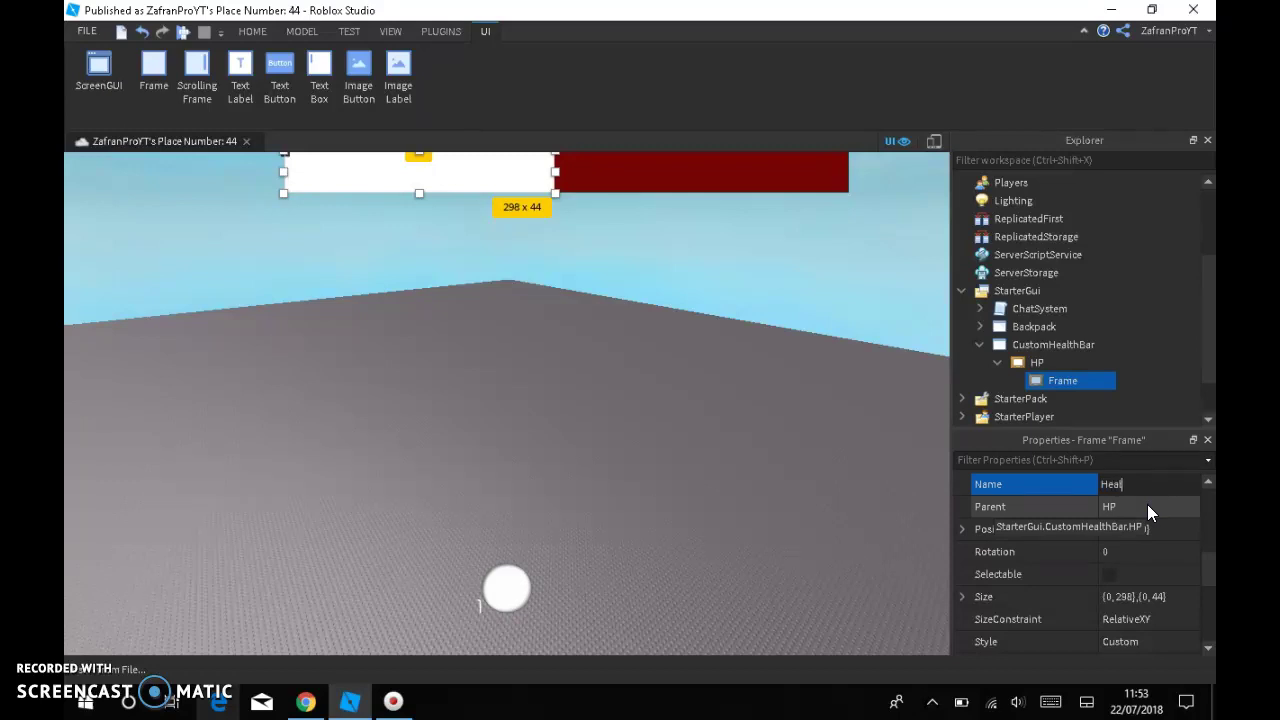
{"action": "type", "text": "th"}
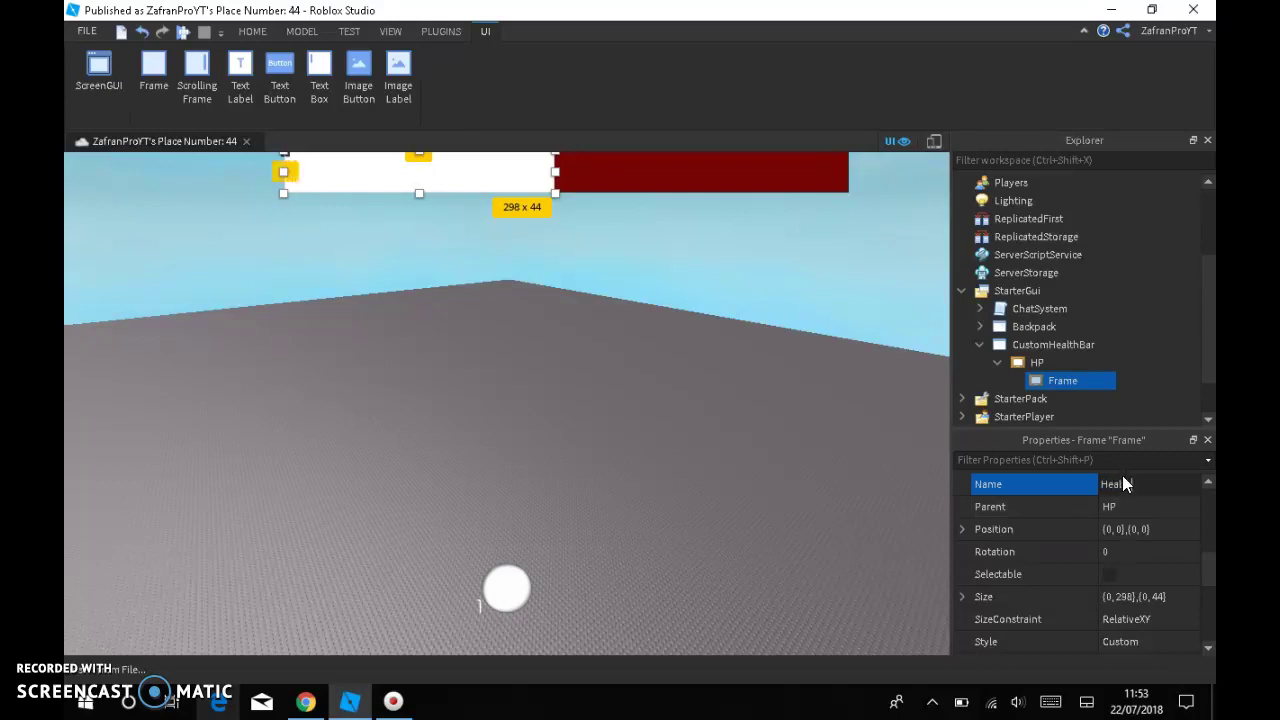
{"action": "key", "text": "Return"}
- Give the Health frame a dark green background (48, 154, 0)
{"action": "scroll", "coordinate": [1153, 599], "scroll_direction": "up", "scroll_amount": 4}
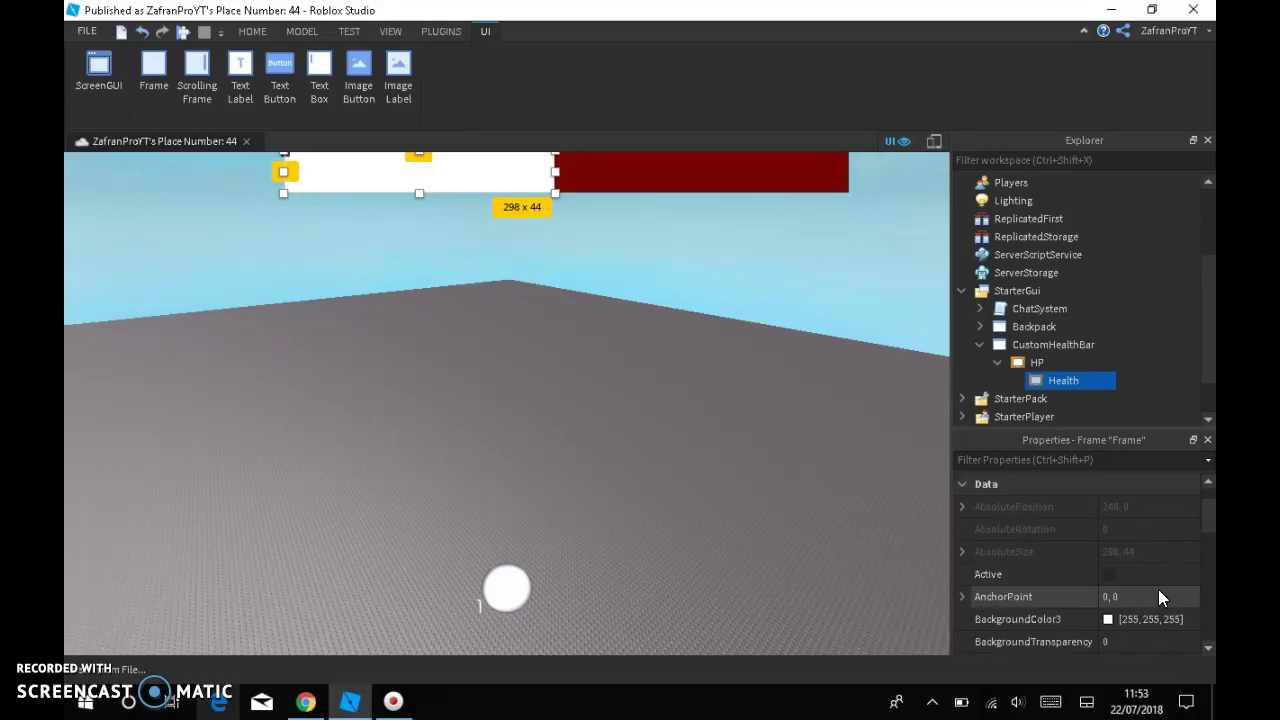
{"action": "left_click", "coordinate": [1108, 619]}
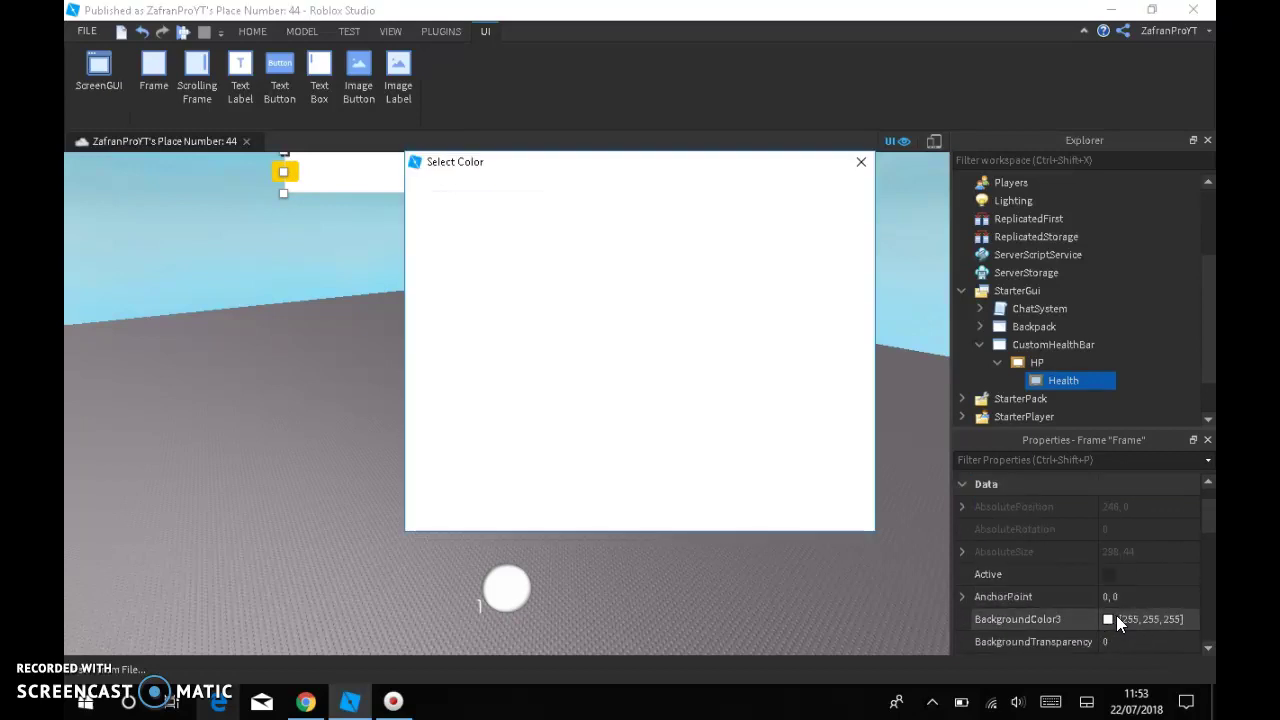
{"action": "left_click", "coordinate": [767, 199]}
{"action": "left_click_drag", "start_coordinate": [848, 280], "coordinate": [843, 177]}
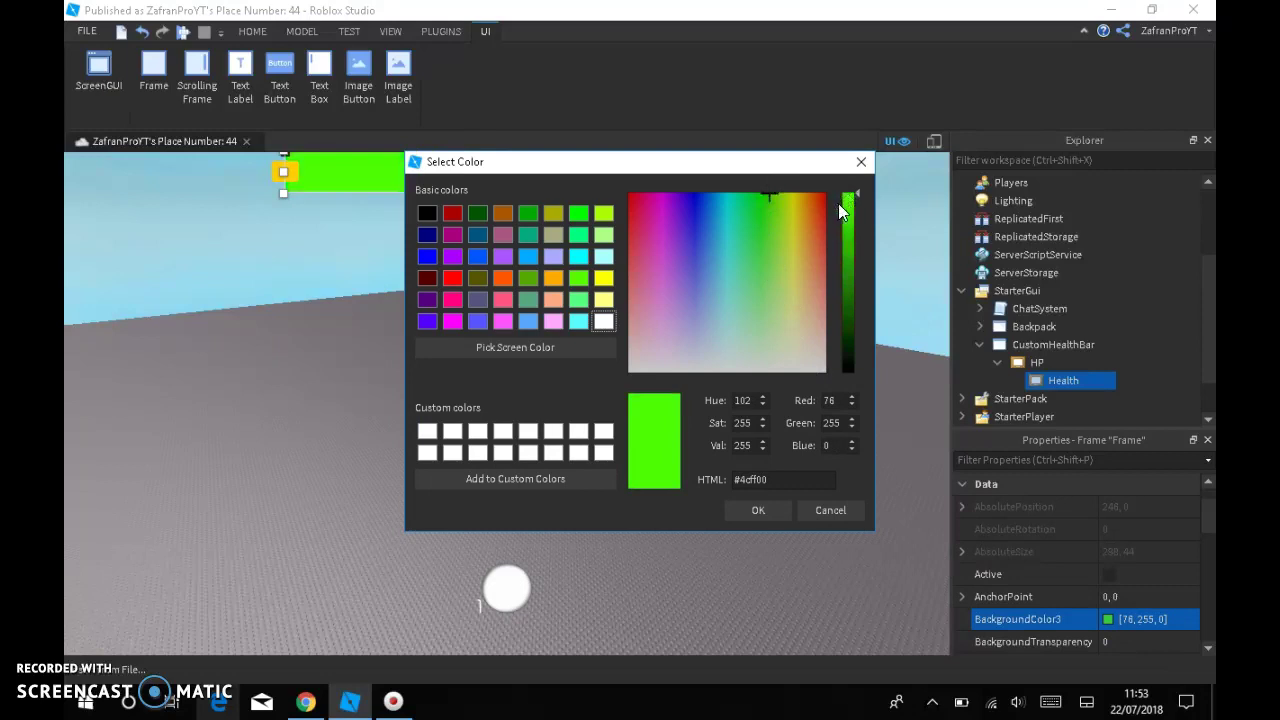
{"action": "left_click_drag", "start_coordinate": [847, 226], "coordinate": [850, 270]}
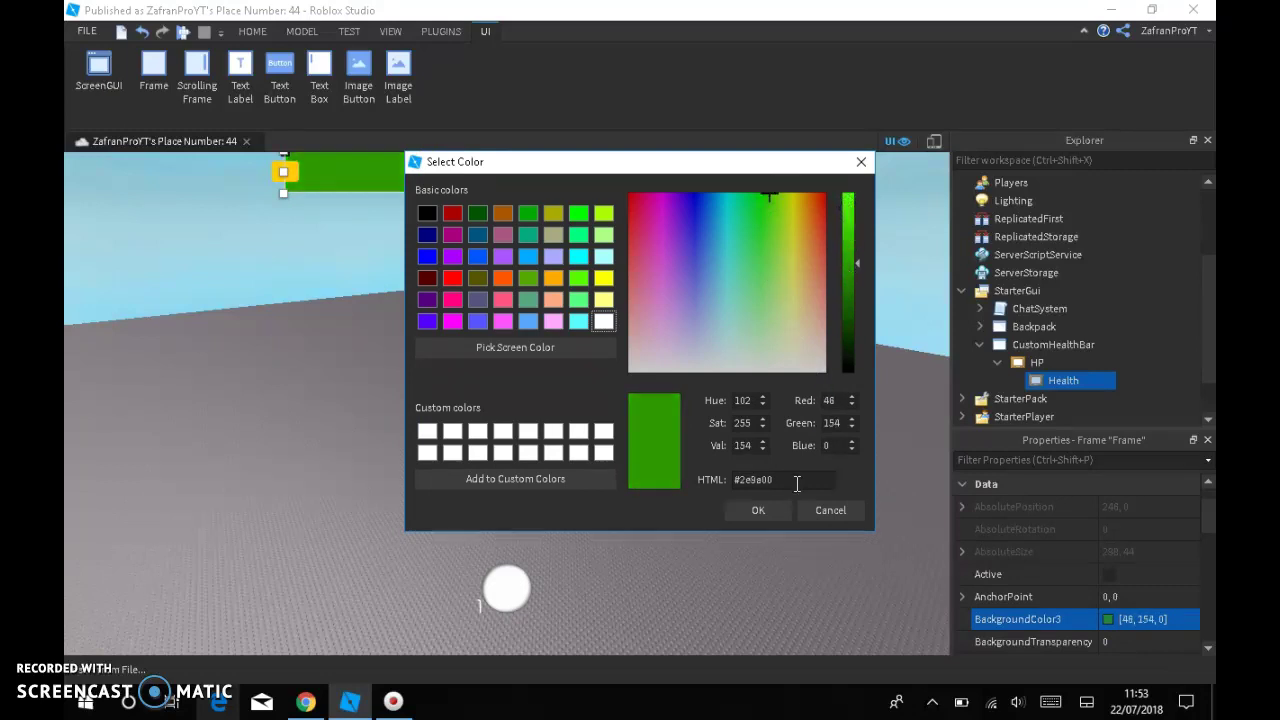
{"action": "left_click", "coordinate": [775, 517]}
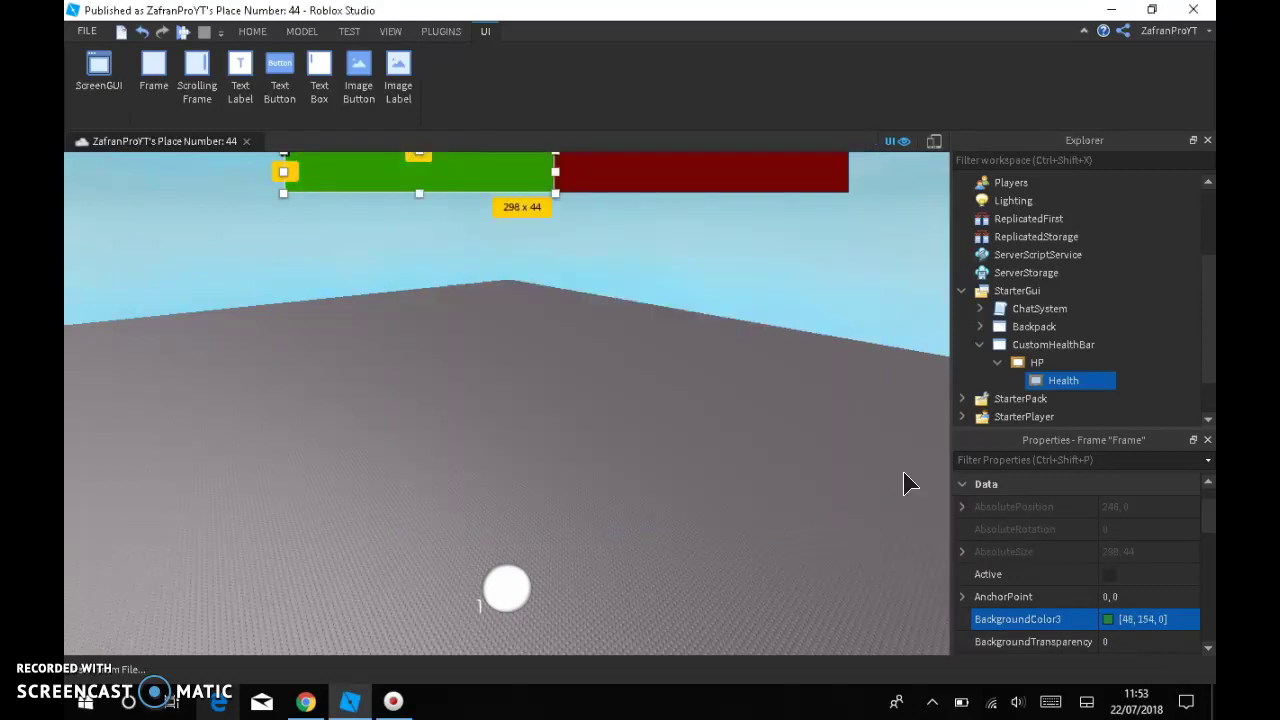
- Remove a LocalizationTable accidentally inserted under Health
{"action": "right_click", "coordinate": [1033, 379]}
{"action": "mouse_move", "coordinate": [1095, 295]}
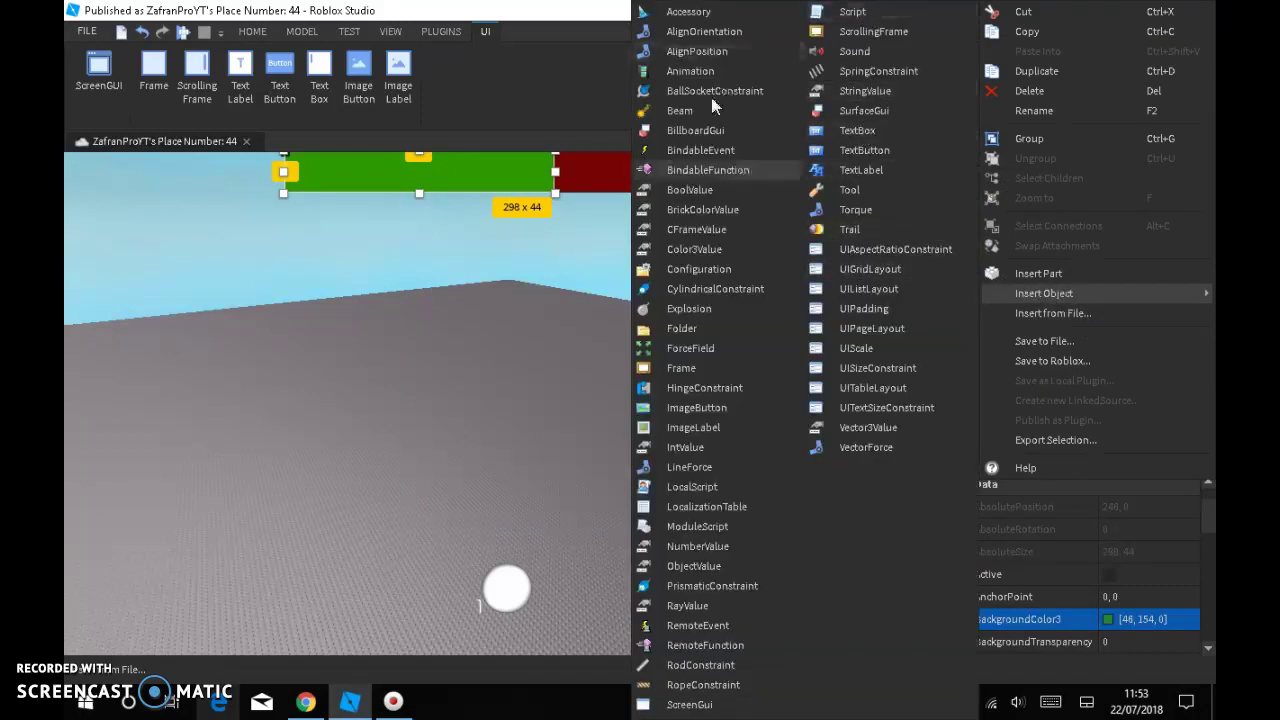
{"action": "left_click", "coordinate": [699, 505]}
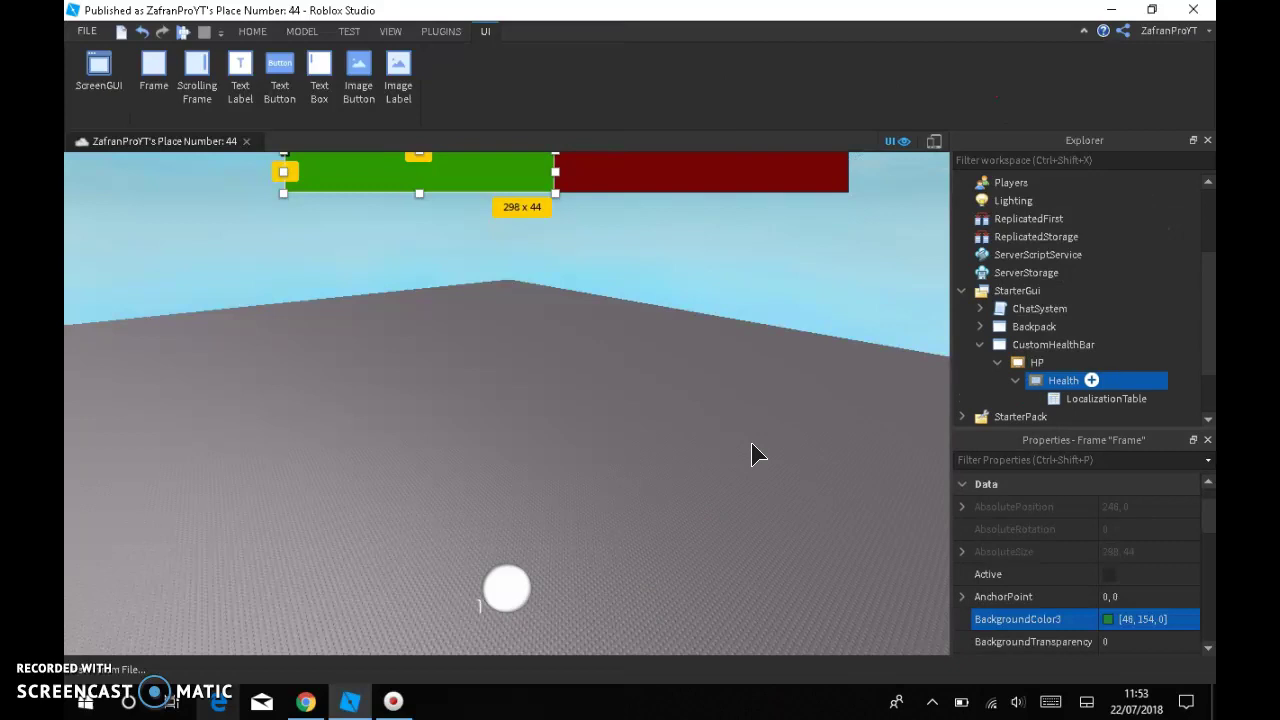
{"action": "left_click", "coordinate": [1081, 398]}
{"action": "key", "text": "Delete"}
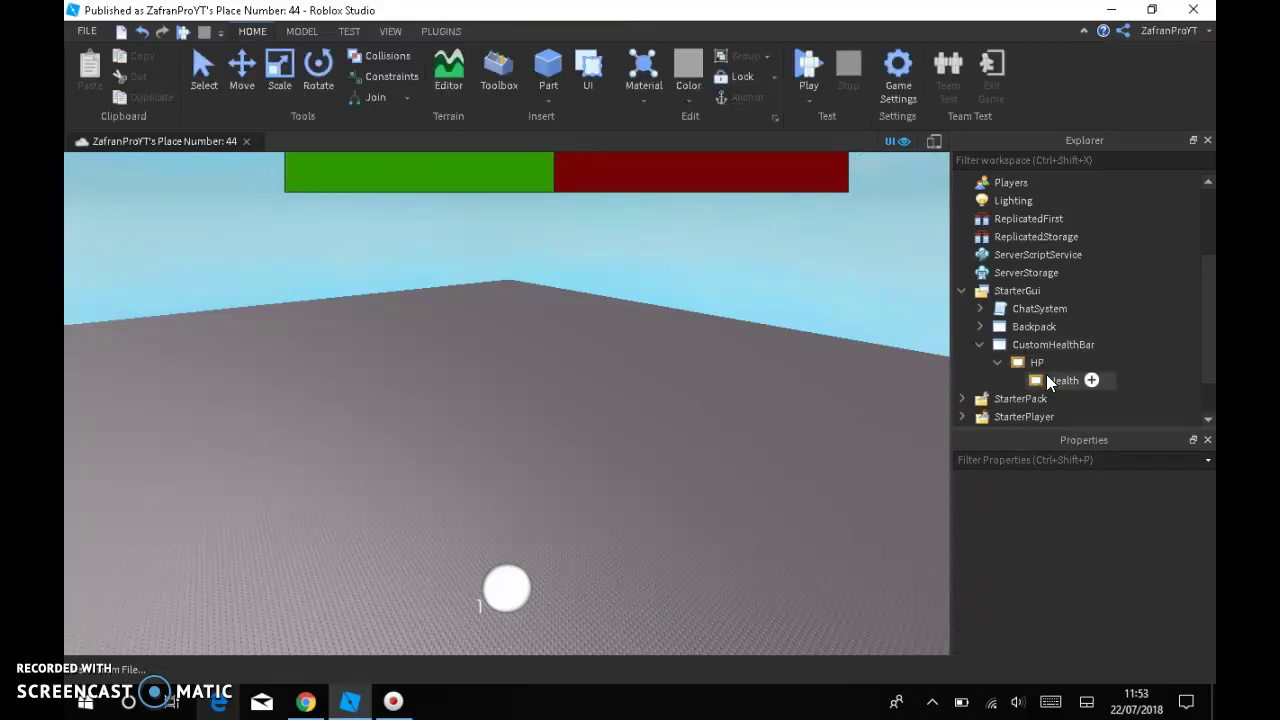
- Add a LocalScript to Health with a loop tweening its width to the player's Health/100
{"action": "left_click", "coordinate": [1046, 378]}
{"action": "right_click", "coordinate": [1046, 376]}
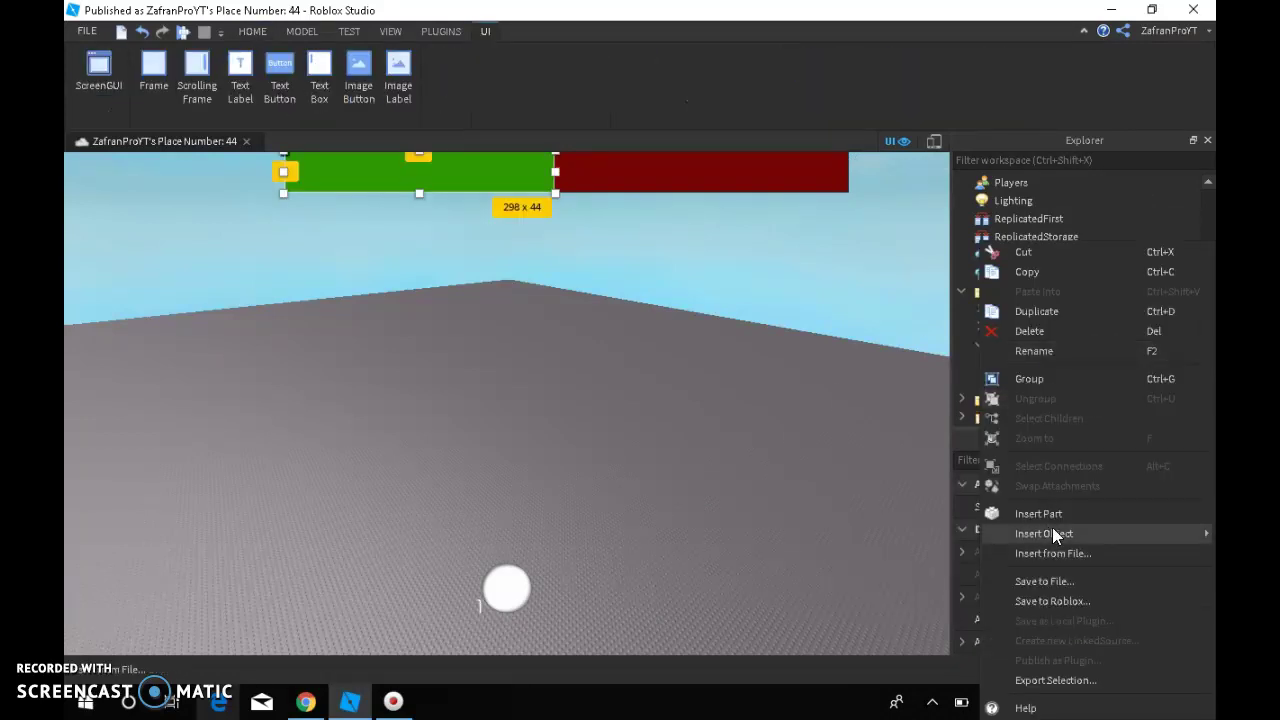
{"action": "mouse_move", "coordinate": [1050, 531]}
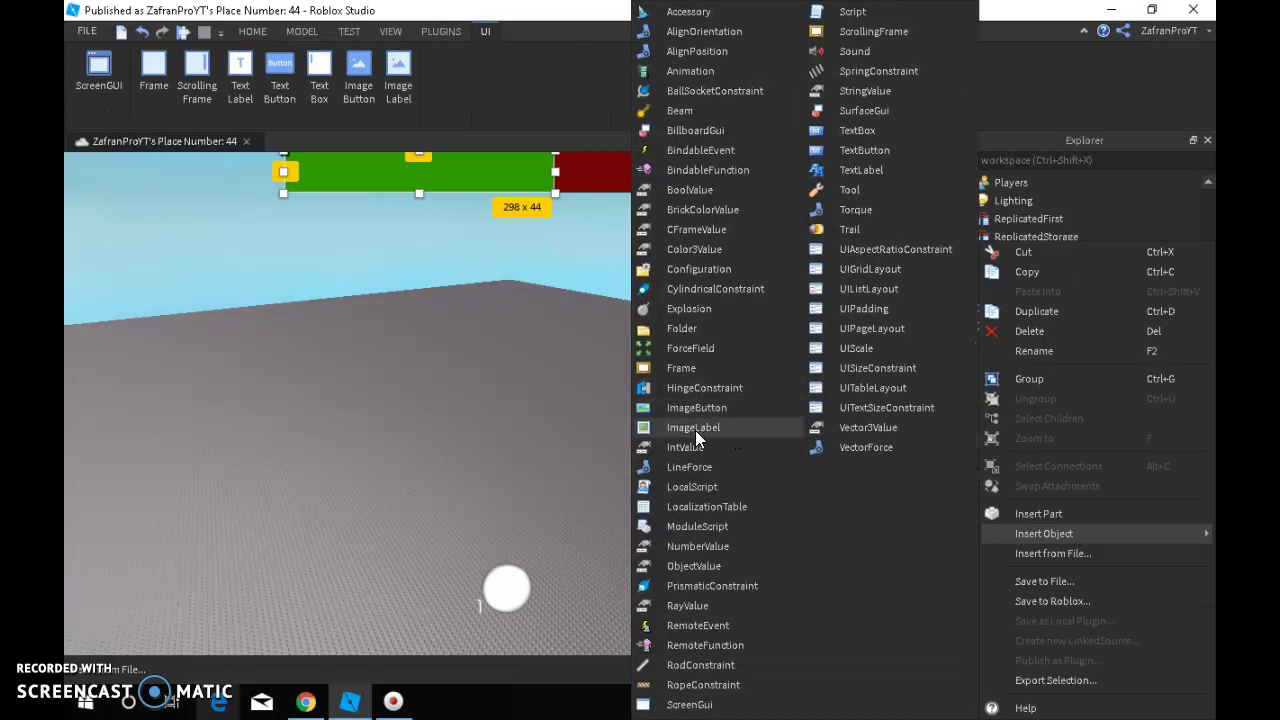
{"action": "left_click", "coordinate": [707, 488]}
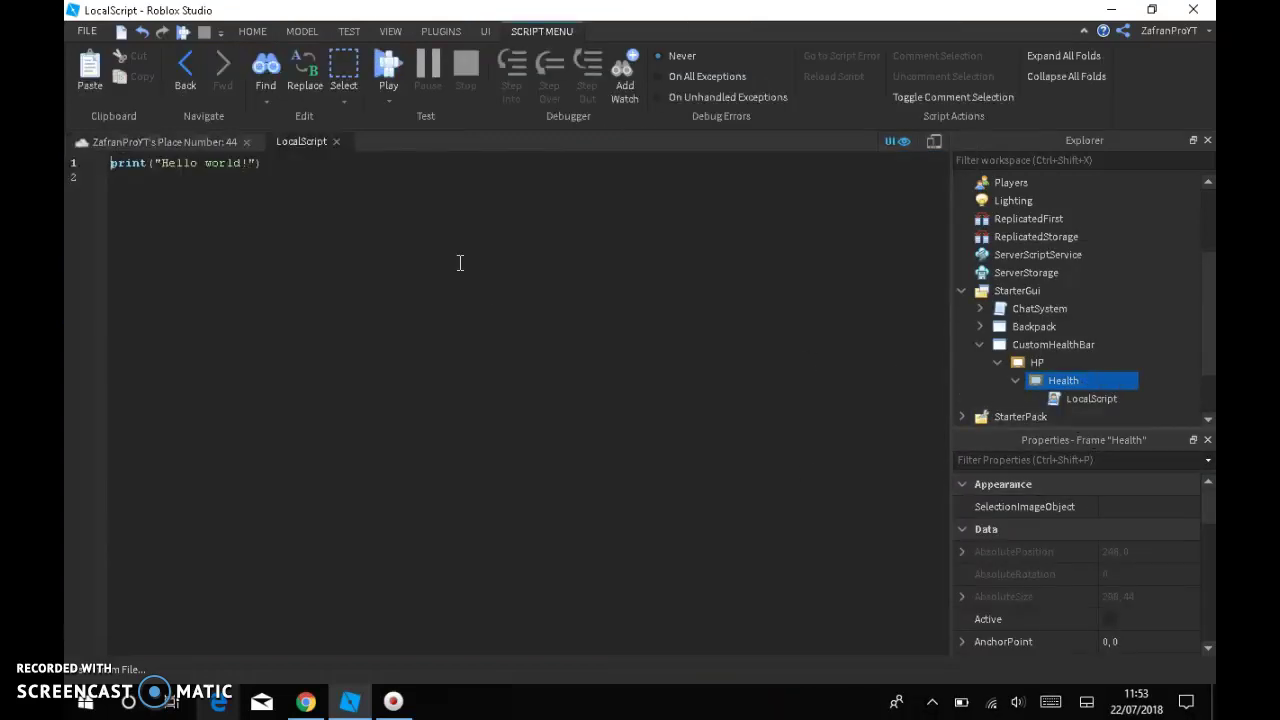
{"action": "type", "text": "wait(.1) while true do \thp = game.Players.LocalPlayer.Character.Humanoid.Health/100 \tscript.Parent:TweenSize(UDim2.new(hp,0,1,0),Enum.EasingDirection.Out,Enum.EasingStyle.Quad,0.15) \twait(.2) end"}
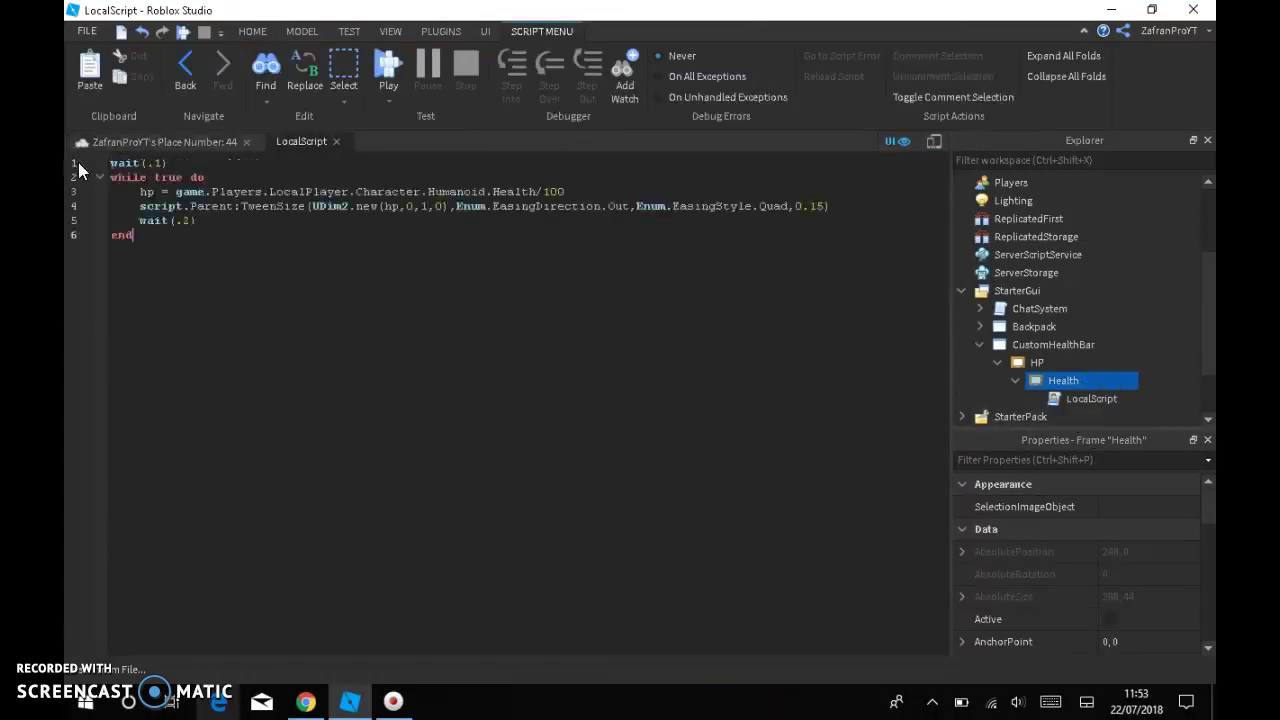
{"action": "left_click", "coordinate": [335, 142]}
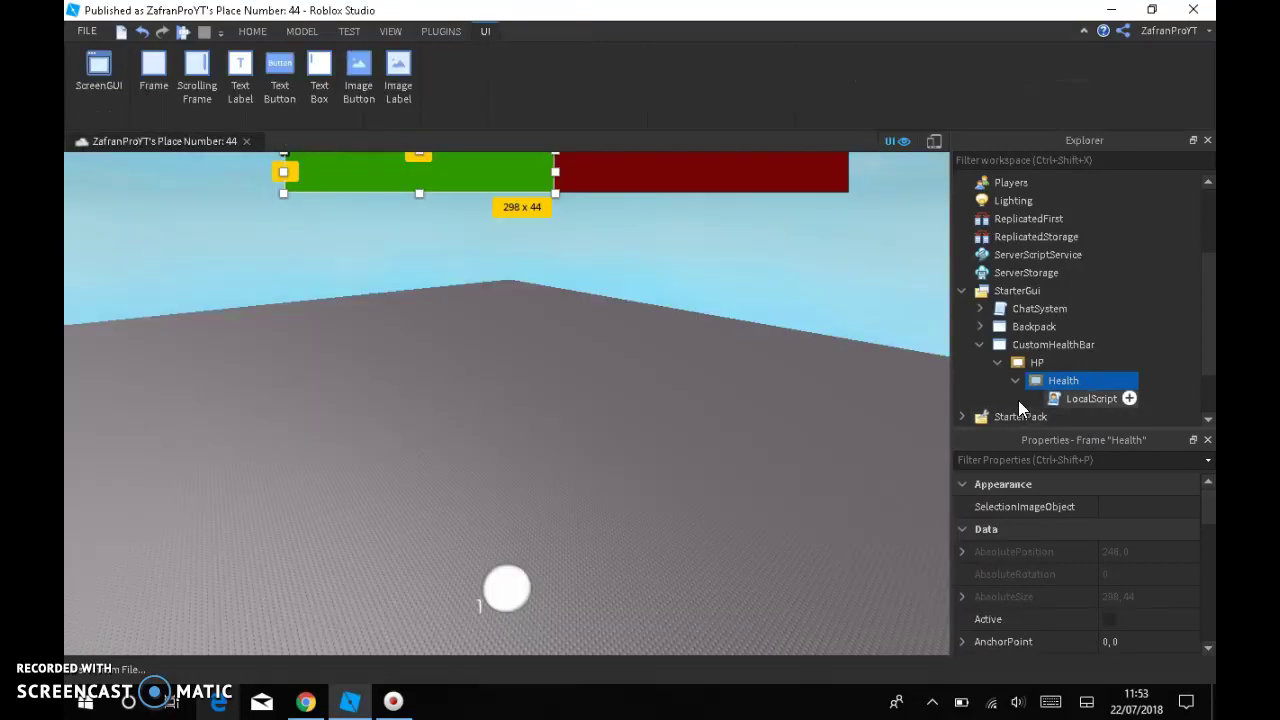
- Collapse the CustomHealthBar hierarchy in the Explorer
{"action": "left_click", "coordinate": [979, 344]}
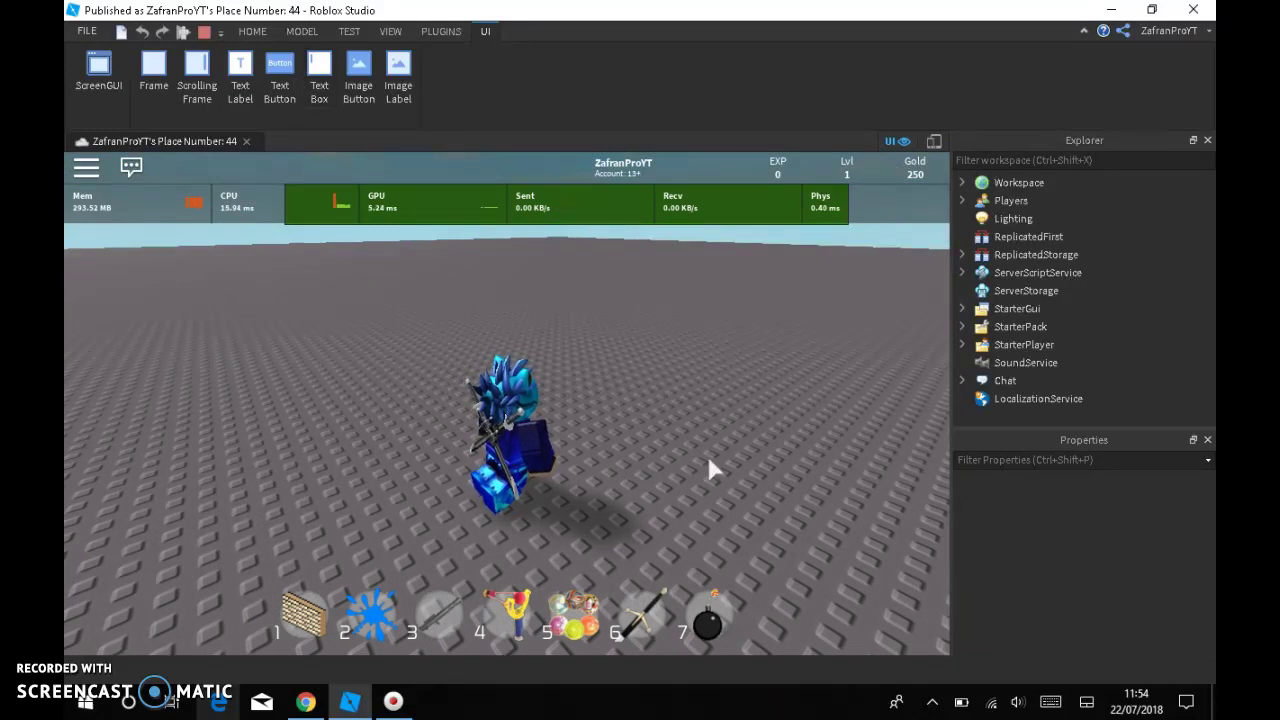
- Set the character Humanoid's Health to 5 to test the bar
{"action": "left_click", "coordinate": [962, 182]}
{"action": "left_click", "coordinate": [980, 290]}
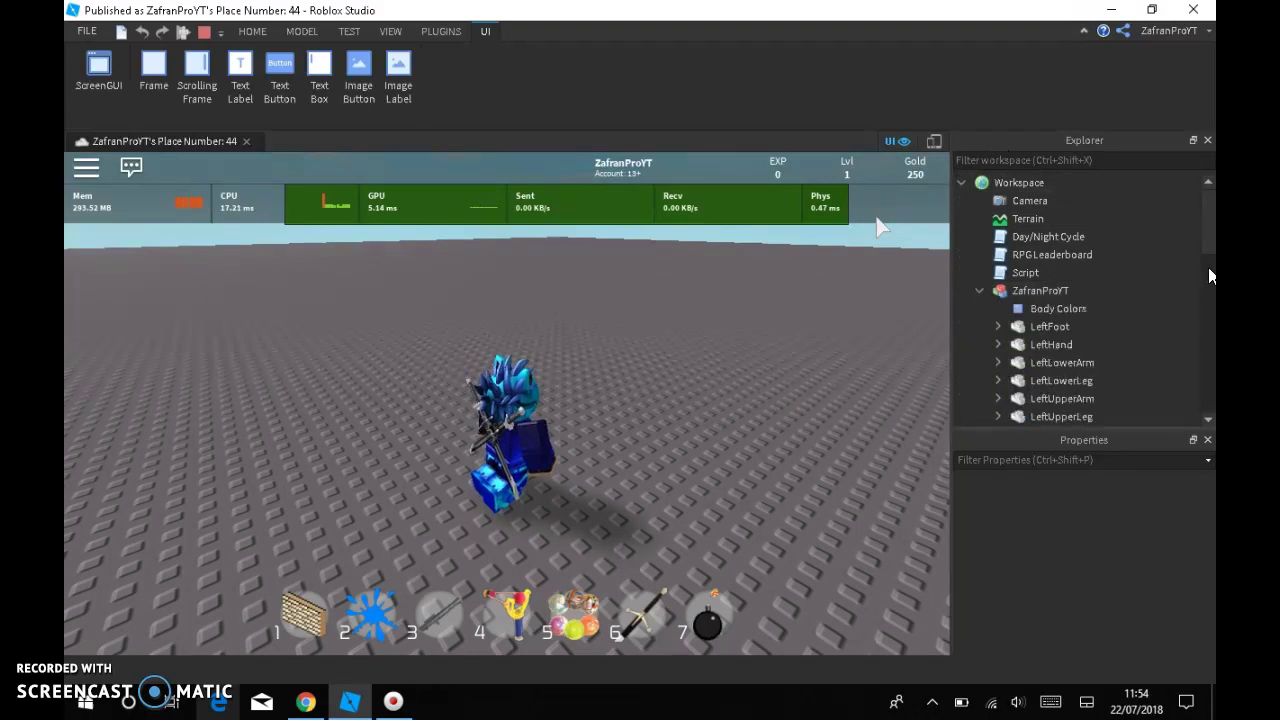
{"action": "scroll", "coordinate": [1134, 298], "scroll_direction": "down", "scroll_amount": 4}
{"action": "scroll", "coordinate": [1140, 302], "scroll_direction": "down", "scroll_amount": 4}
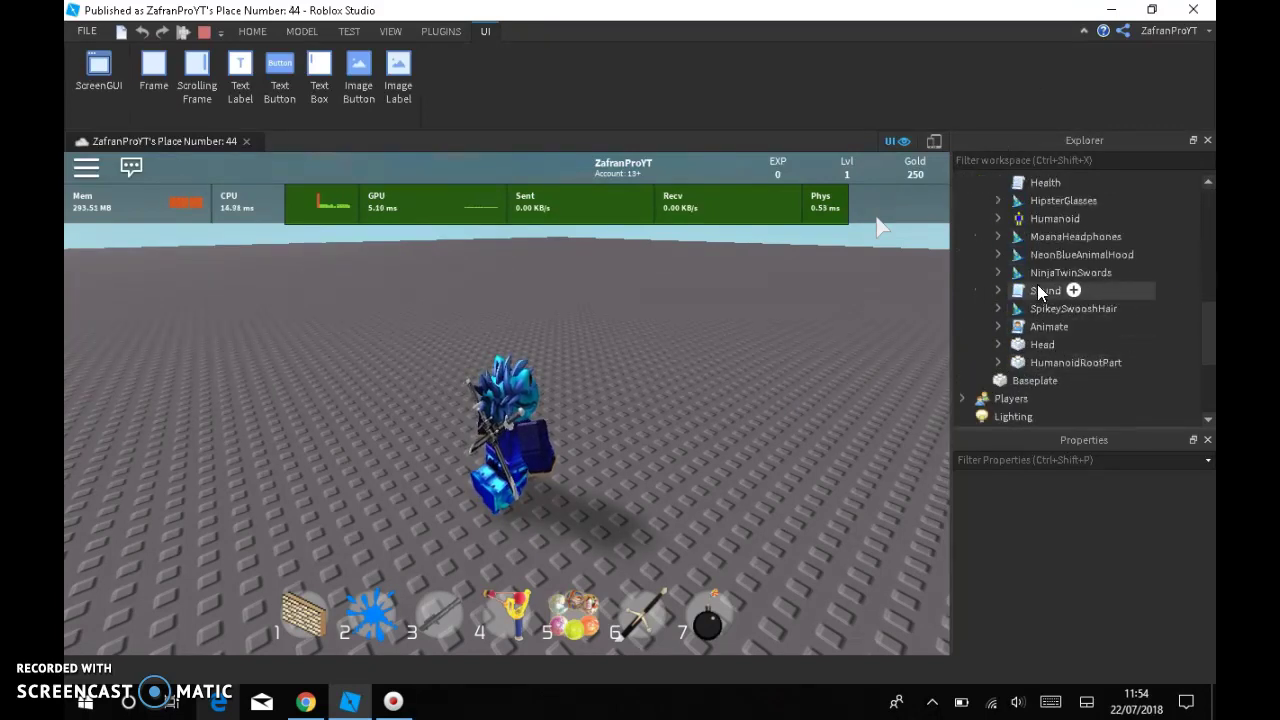
{"action": "scroll", "coordinate": [1043, 288], "scroll_direction": "up", "scroll_amount": 1}
{"action": "left_click", "coordinate": [1050, 278]}
{"action": "scroll", "coordinate": [1090, 360], "scroll_direction": "down", "scroll_amount": 4}
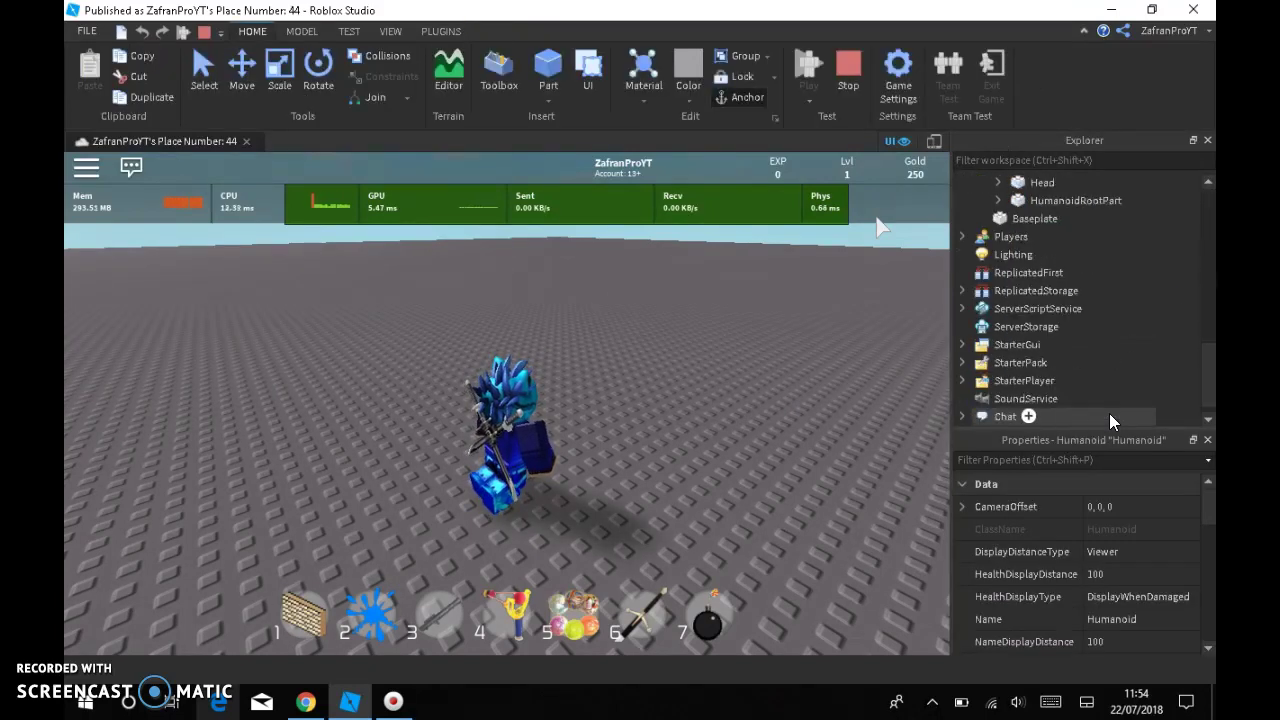
{"action": "scroll", "coordinate": [1100, 570], "scroll_direction": "down", "scroll_amount": 5}
{"action": "scroll", "coordinate": [1100, 585], "scroll_direction": "down", "scroll_amount": 4}
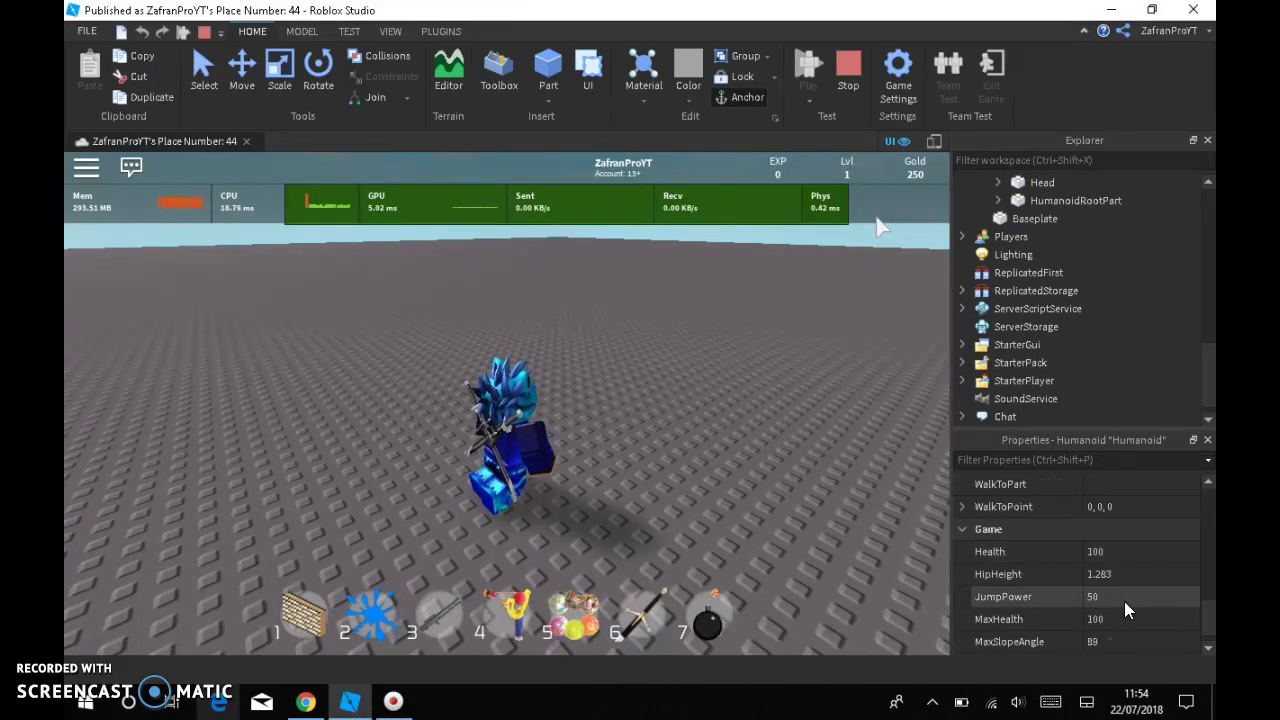
{"action": "left_click", "coordinate": [1125, 553]}
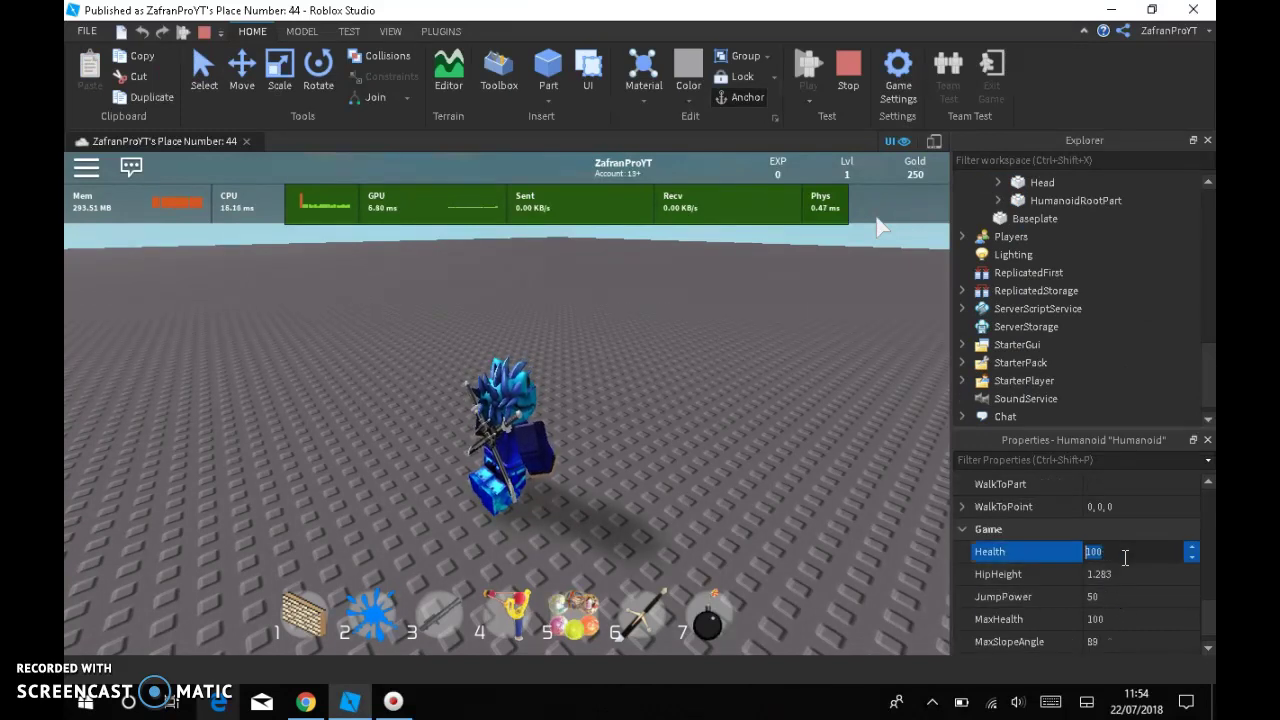
{"action": "type", "text": "50"}
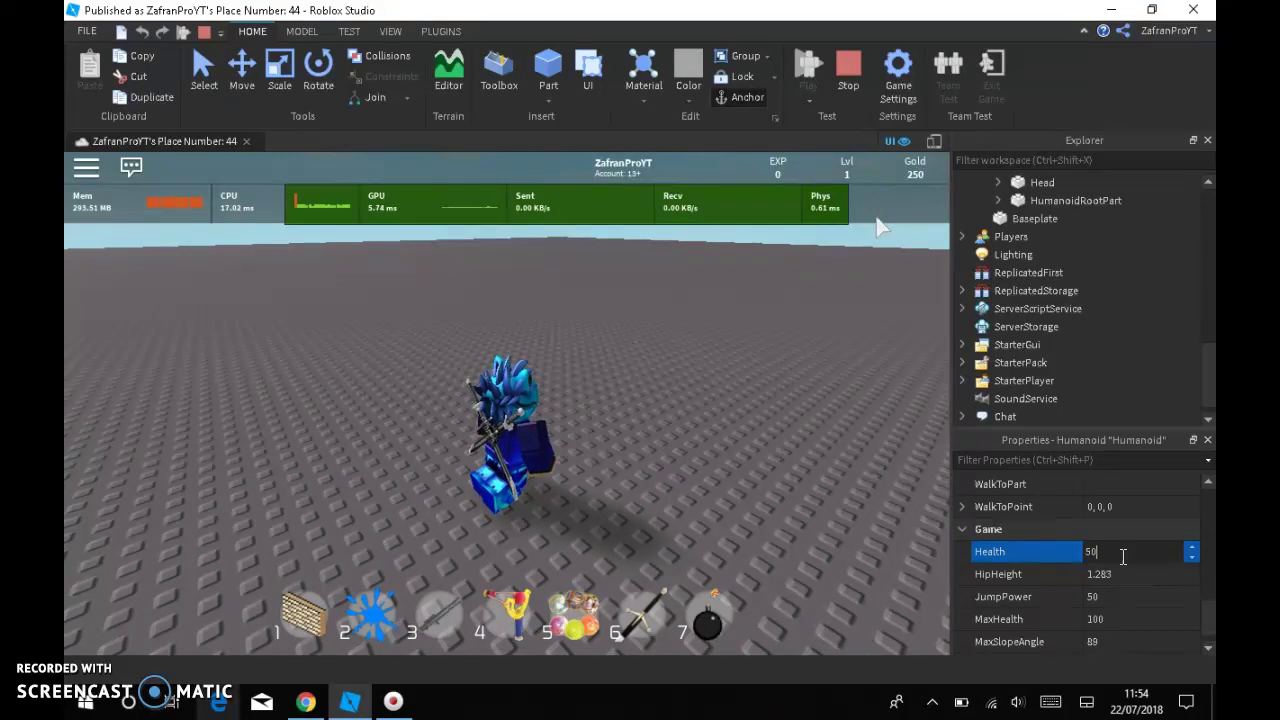
{"action": "key", "text": "Return"}
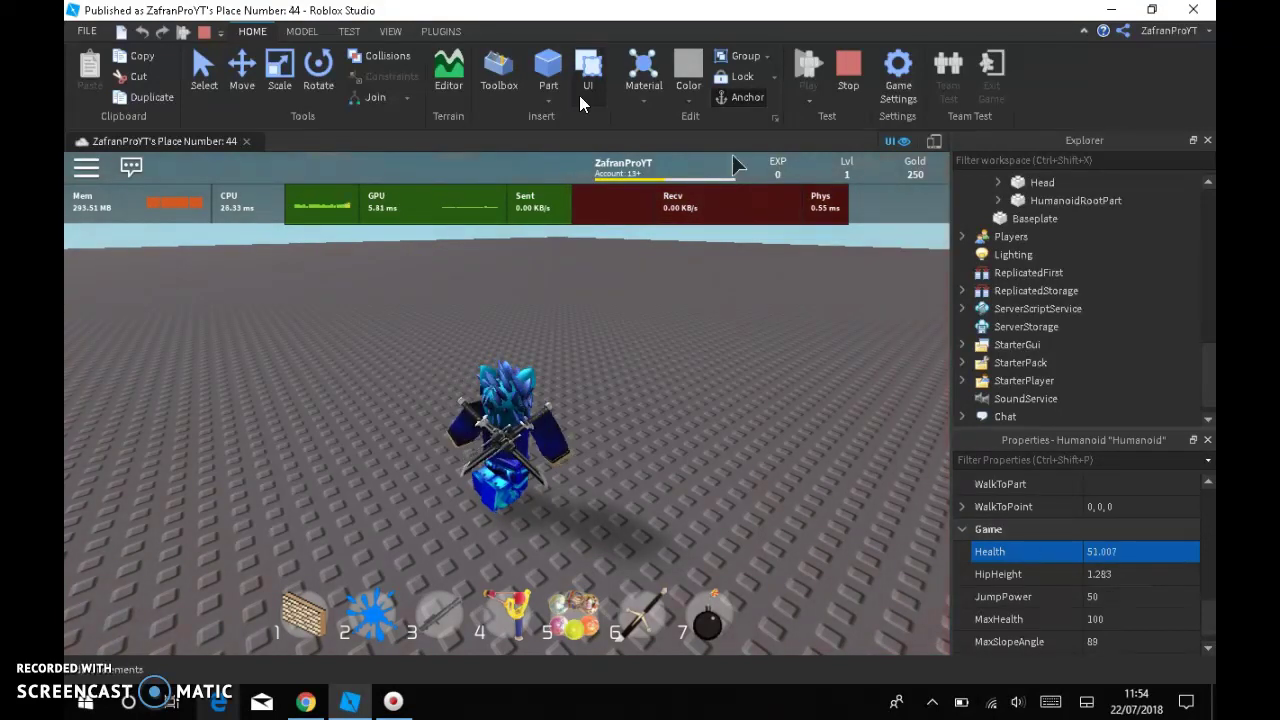
- Reset the character from the in-game menu and stop the play test
{"action": "left_click", "coordinate": [86, 169]}
{"action": "key", "text": "r"}
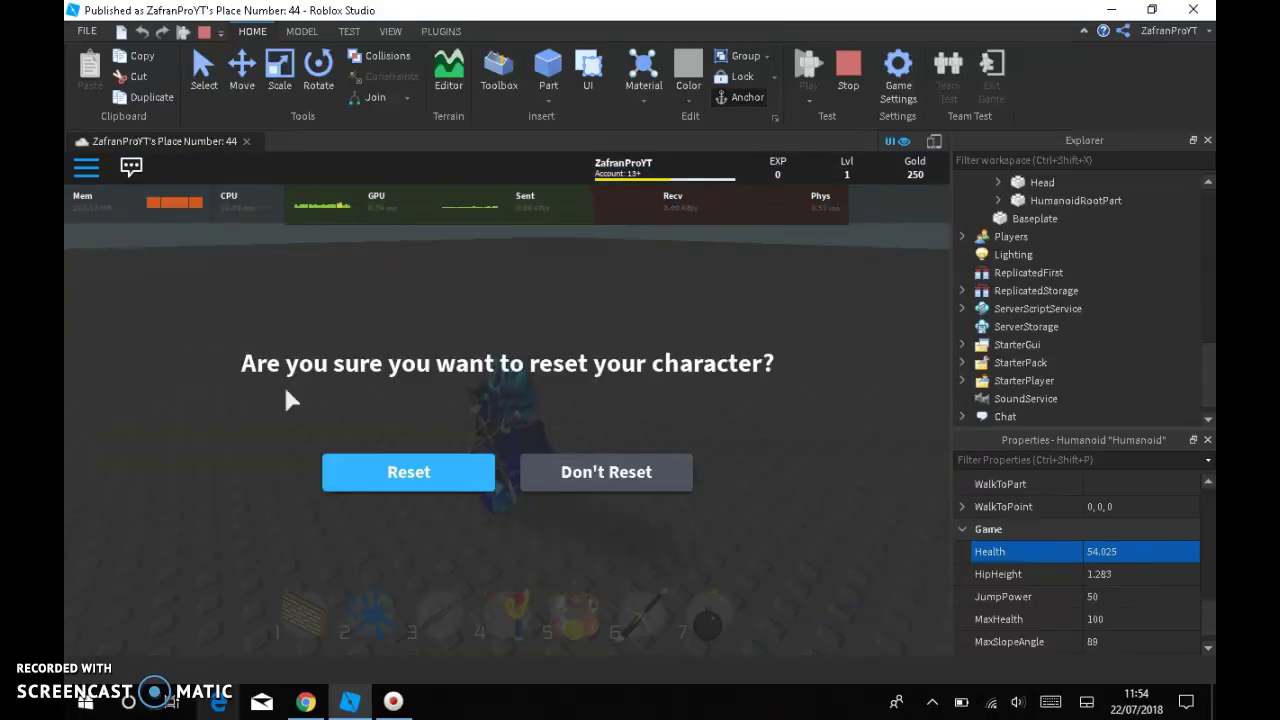
{"action": "key", "text": "Return"}
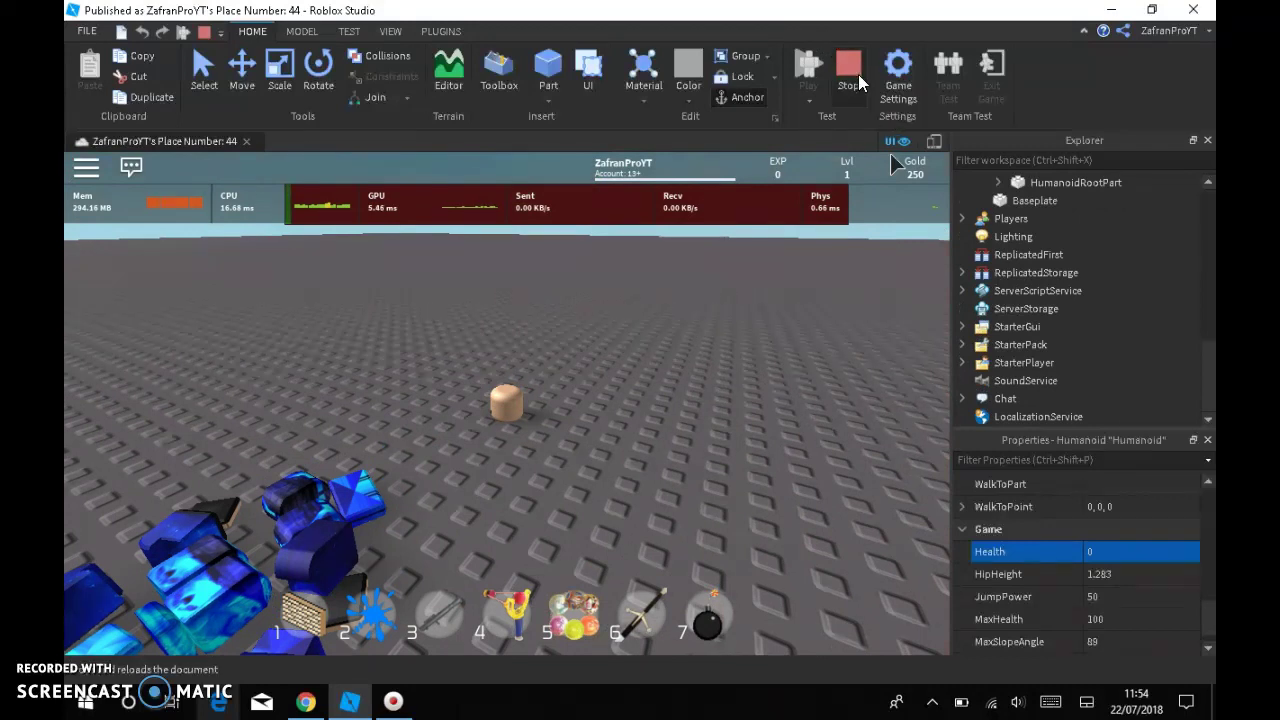
{"action": "left_click", "coordinate": [852, 80]}
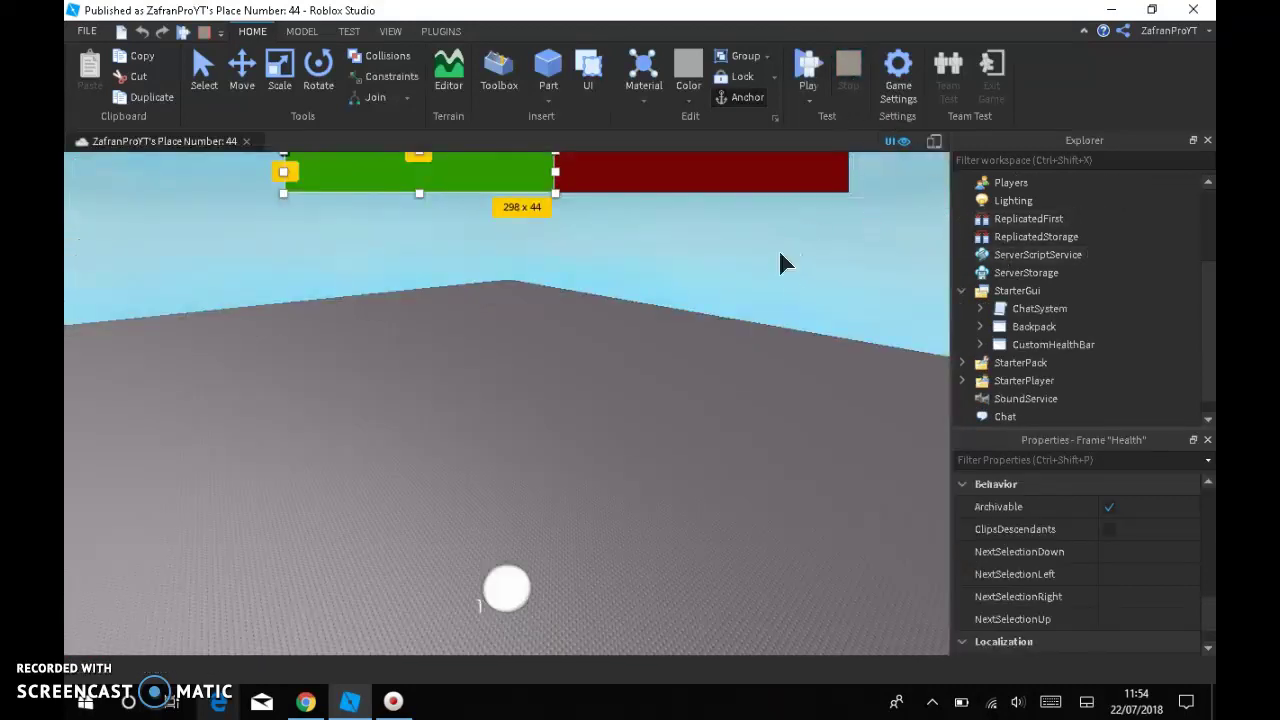